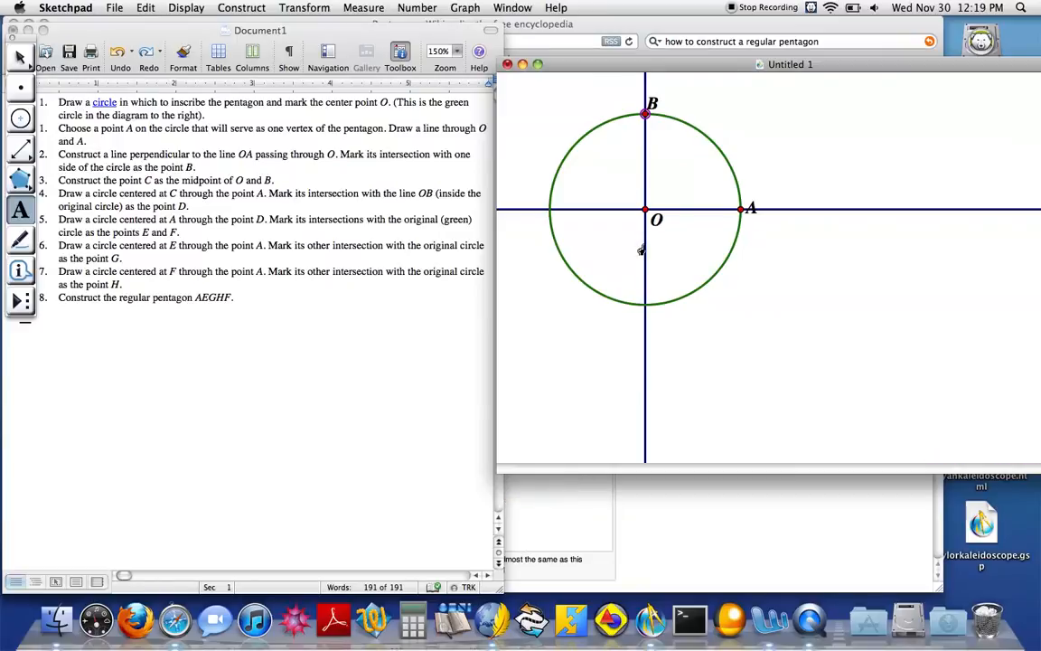
Construct a segment from center O to point B along the perpendicular line
left_click_drag(18, 153, 57, 156)
left_click_drag(645, 209, 645, 114)
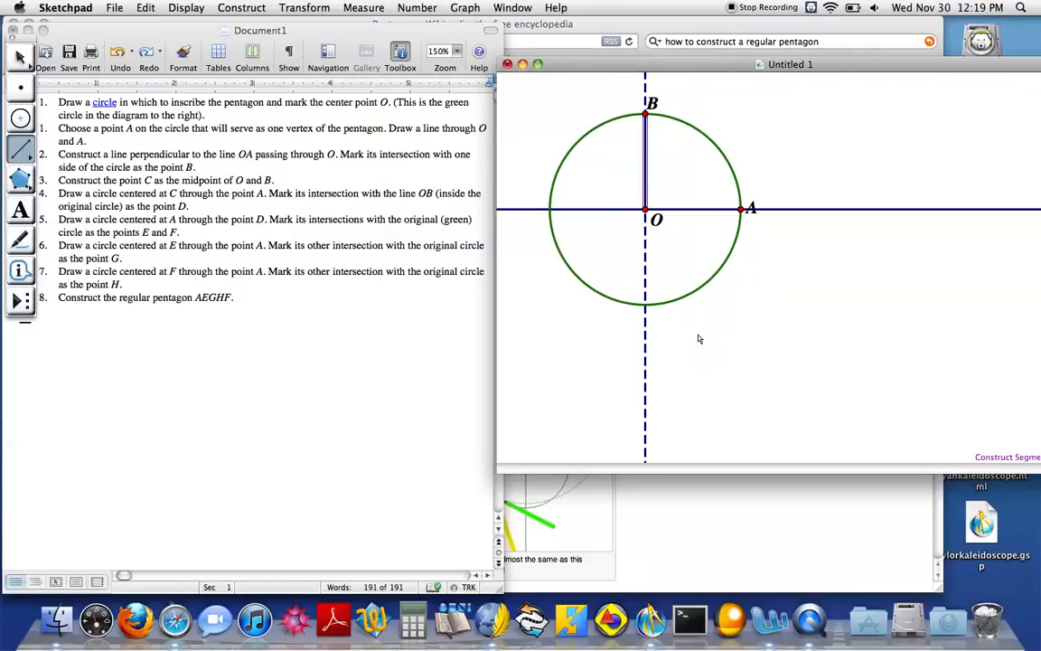
key("Escape")
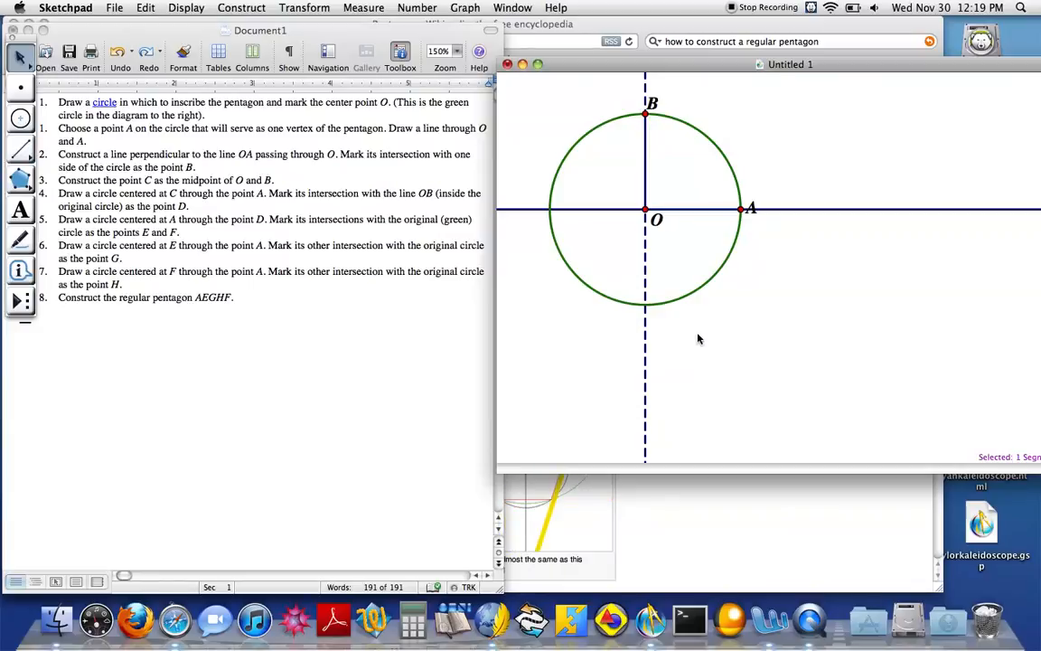
left_click(697, 339)
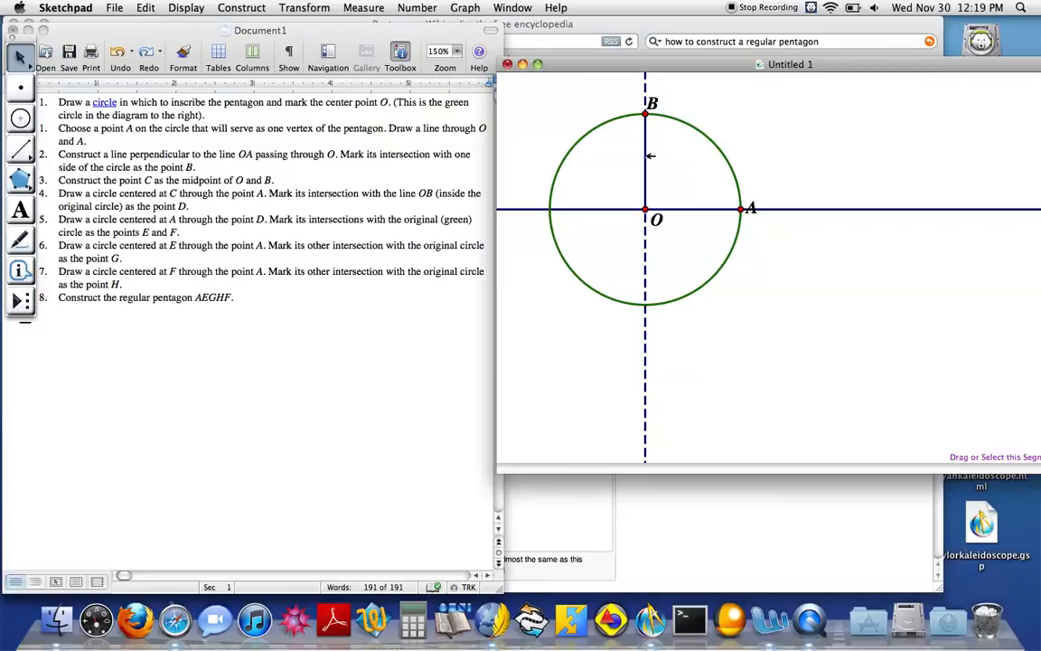
Construct the midpoint of segment OB and label it C
left_click(647, 156)
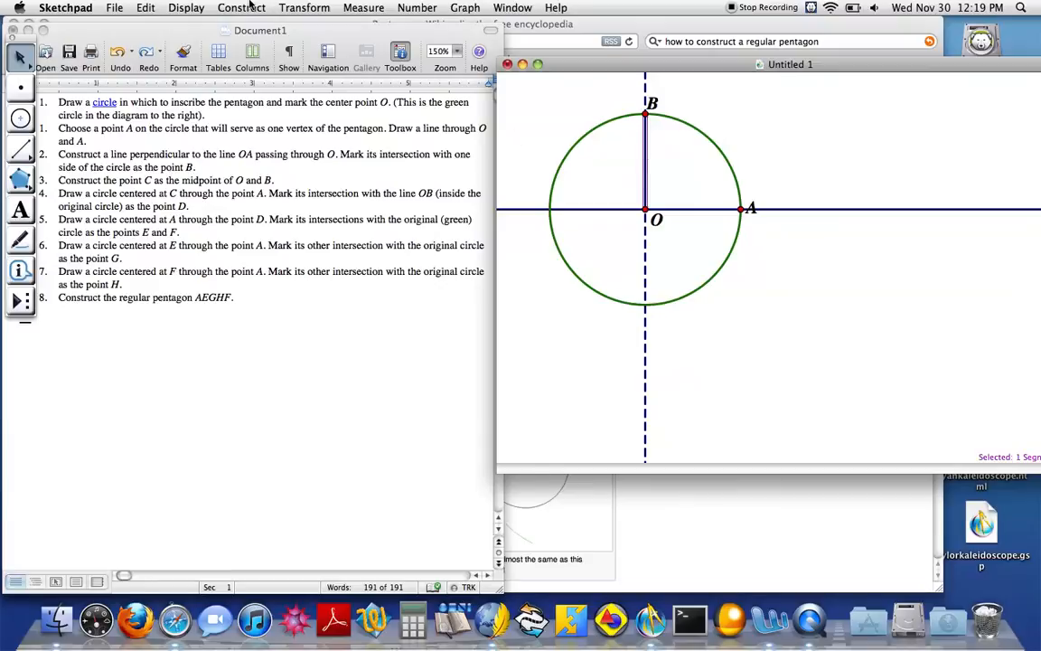
left_click(250, 6)
left_click(253, 37)
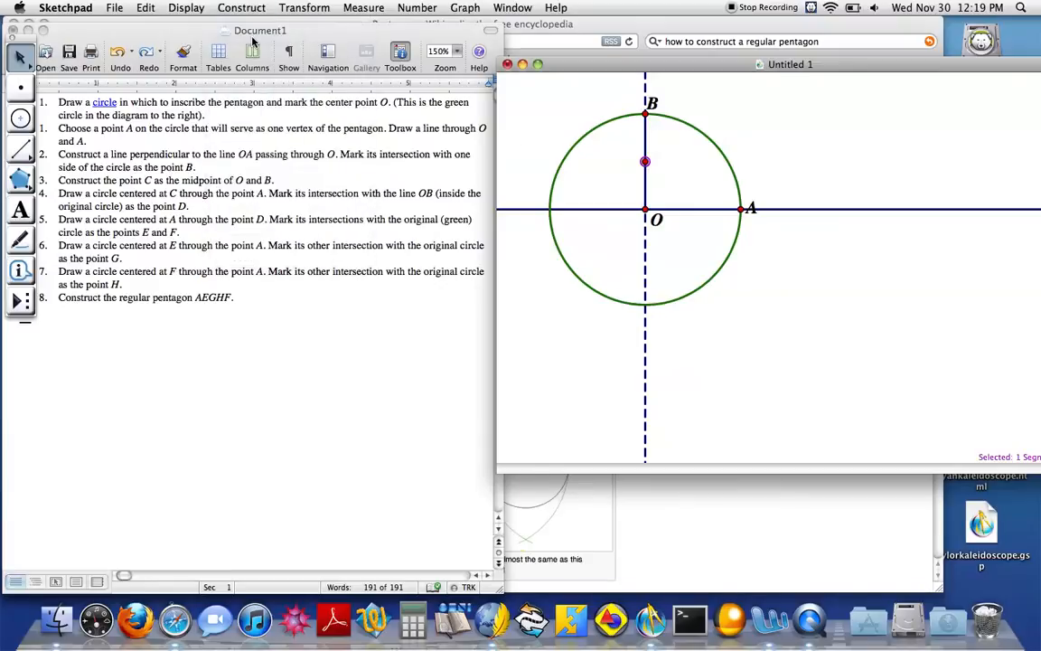
left_click(20, 210)
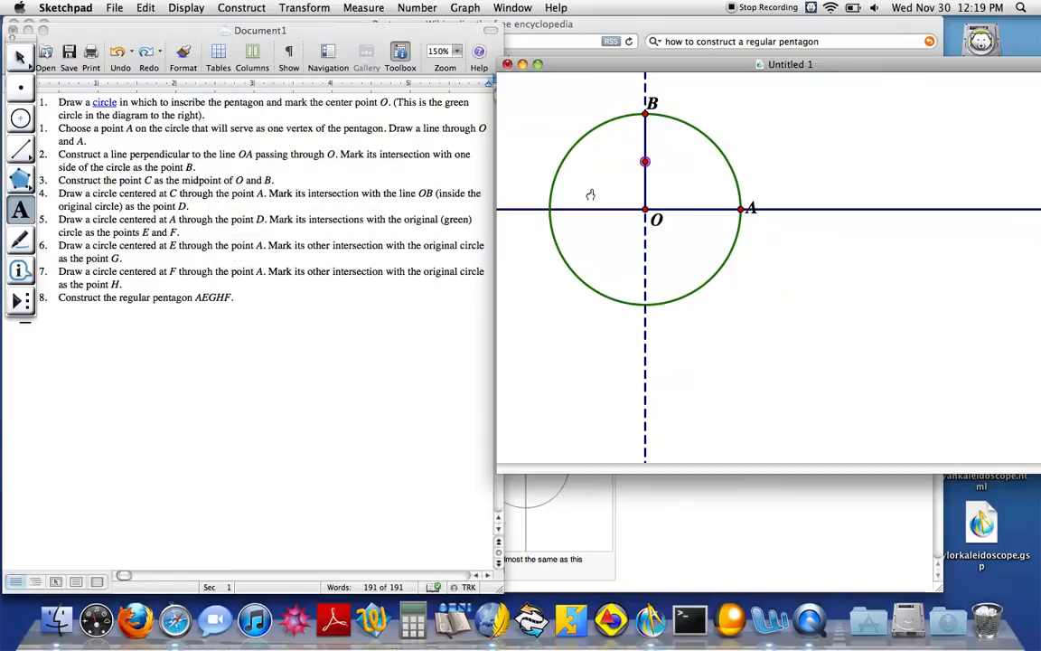
double_click(644, 164)
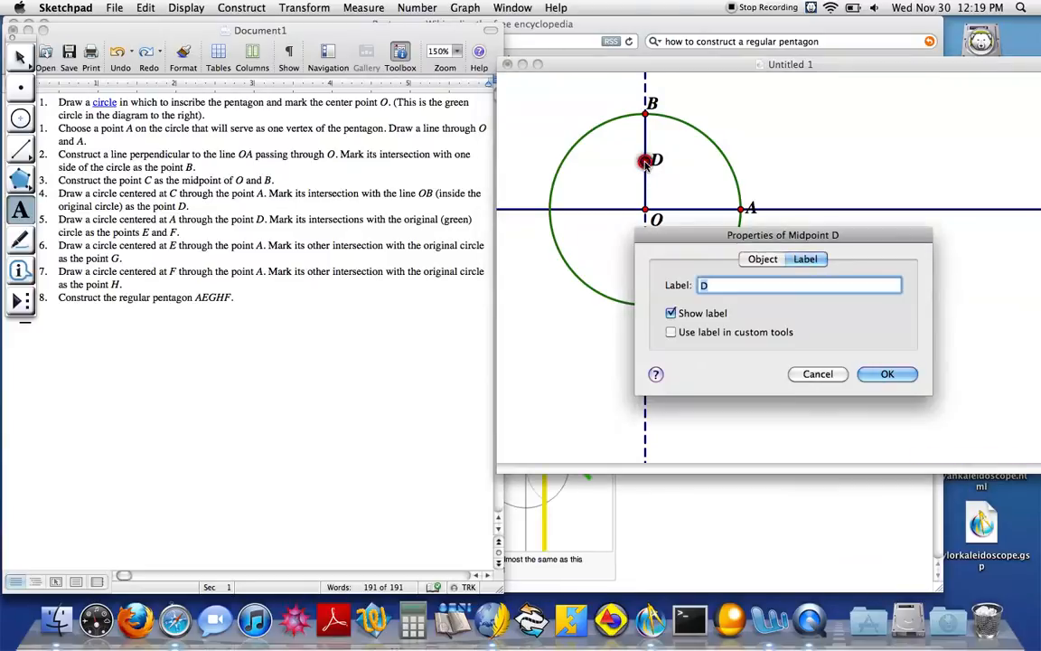
type("C")
key("Return")
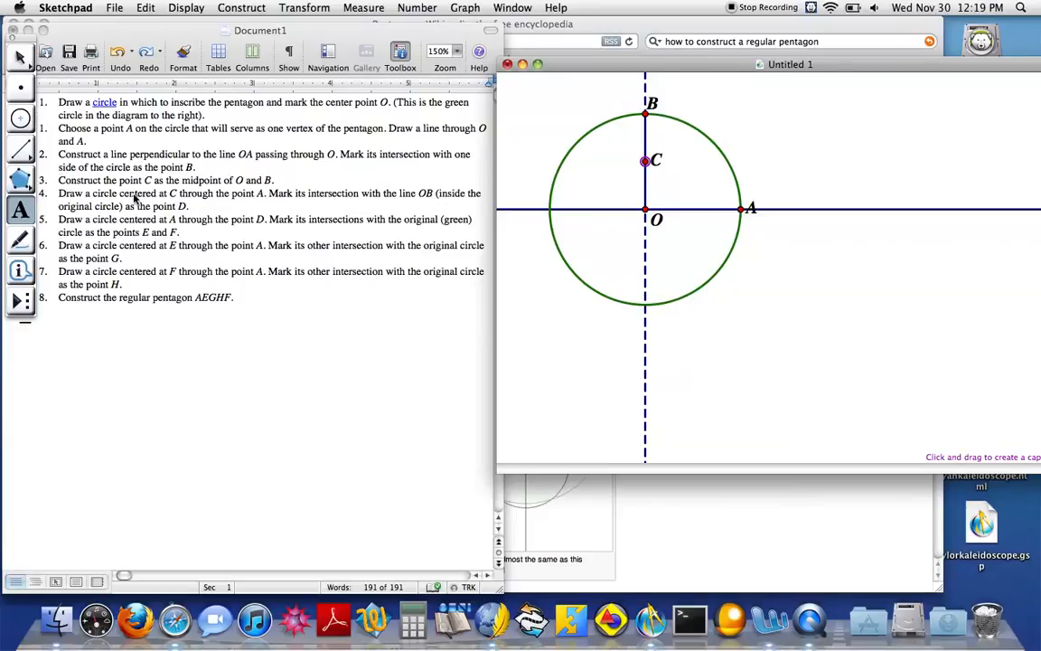
Draw a circle centered at C through A and mark its intersection with the dashed line below O
left_click(21, 118)
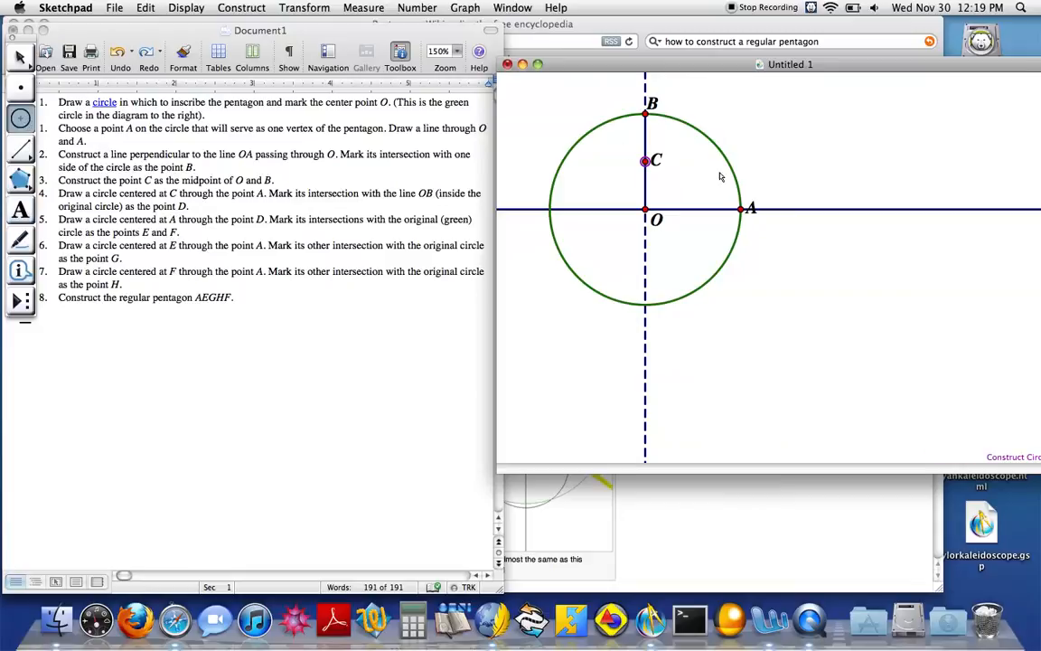
left_click_drag(645, 162, 740, 210)
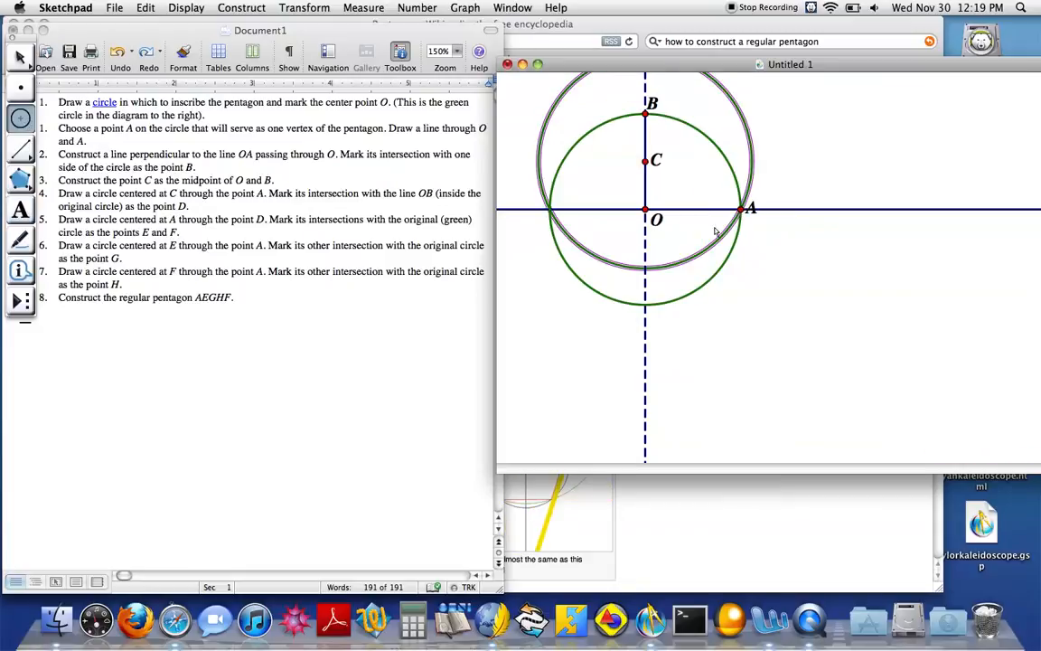
left_click(20, 88)
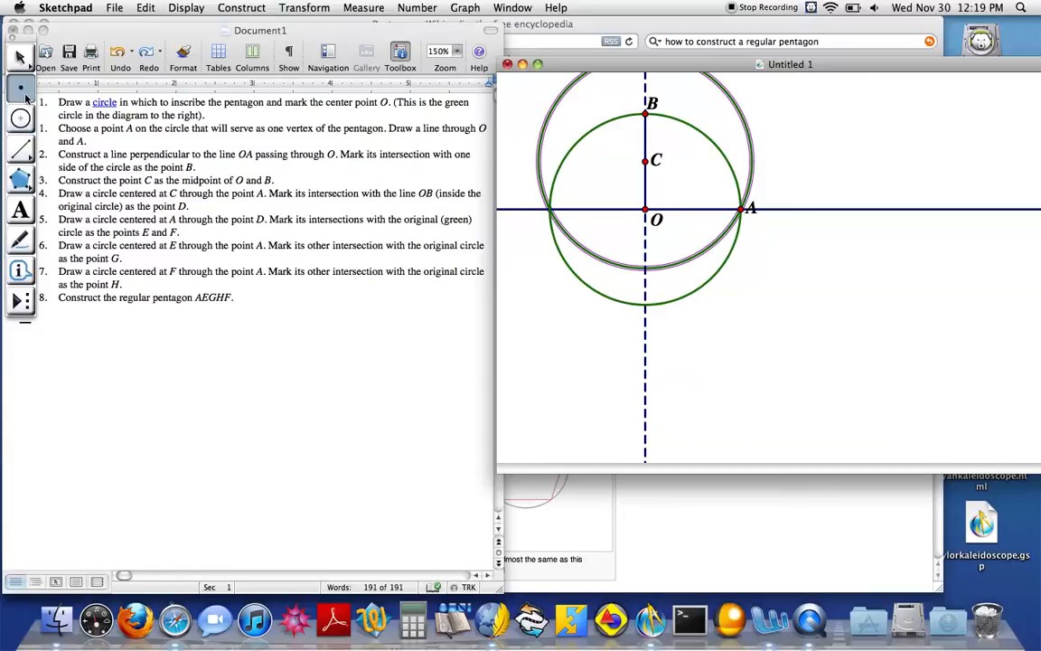
left_click(646, 269)
Label the new intersection point on the dashed line D
left_click(21, 210)
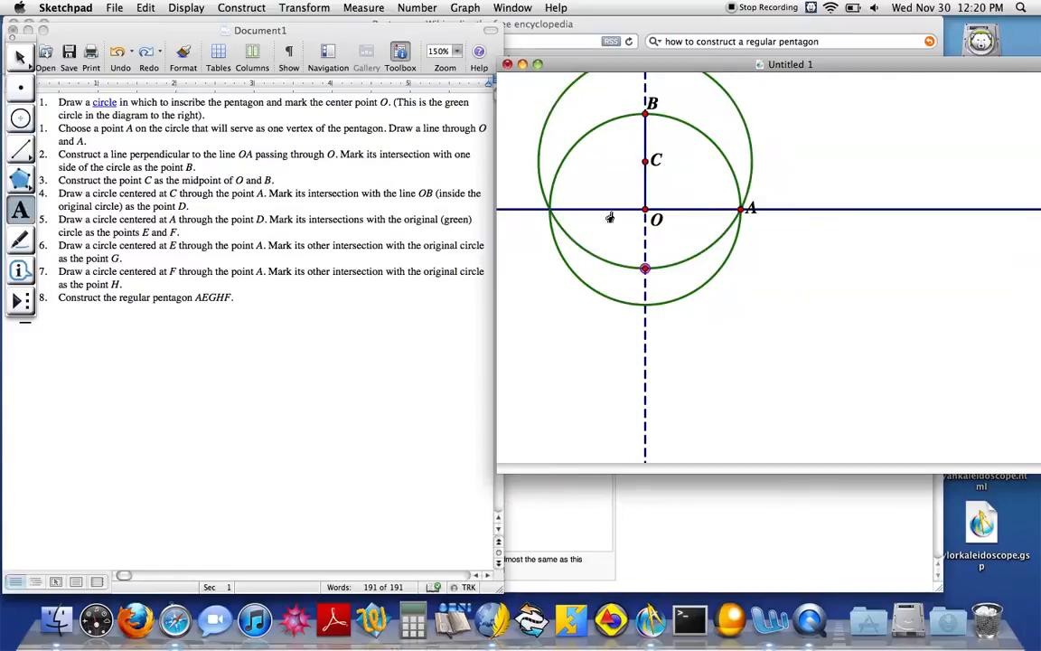
double_click(645, 270)
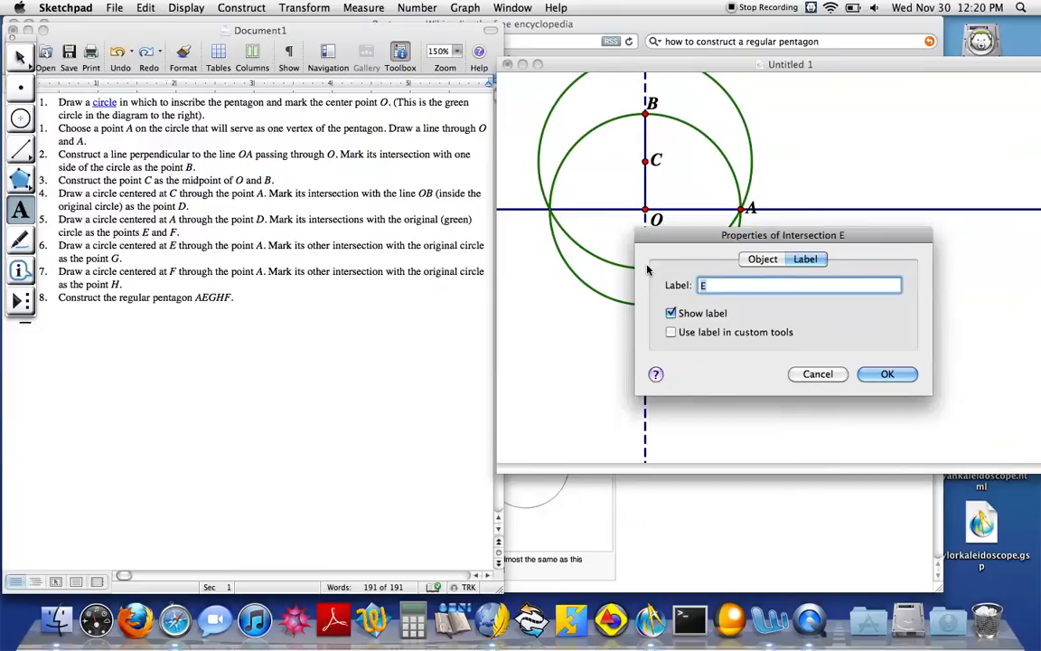
key("Return")
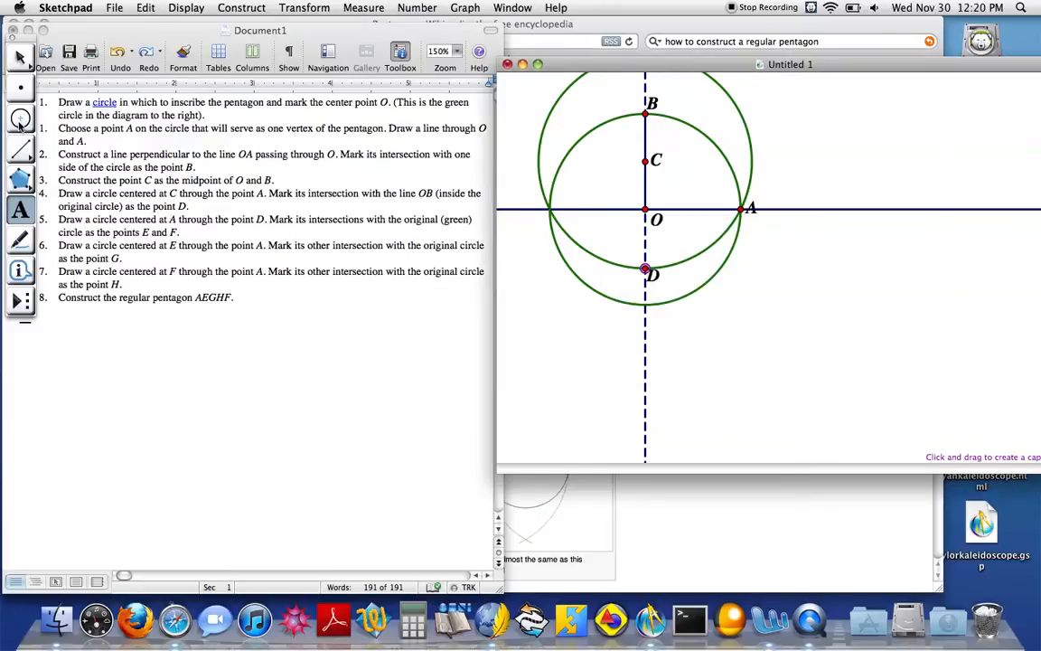
left_click(20, 120)
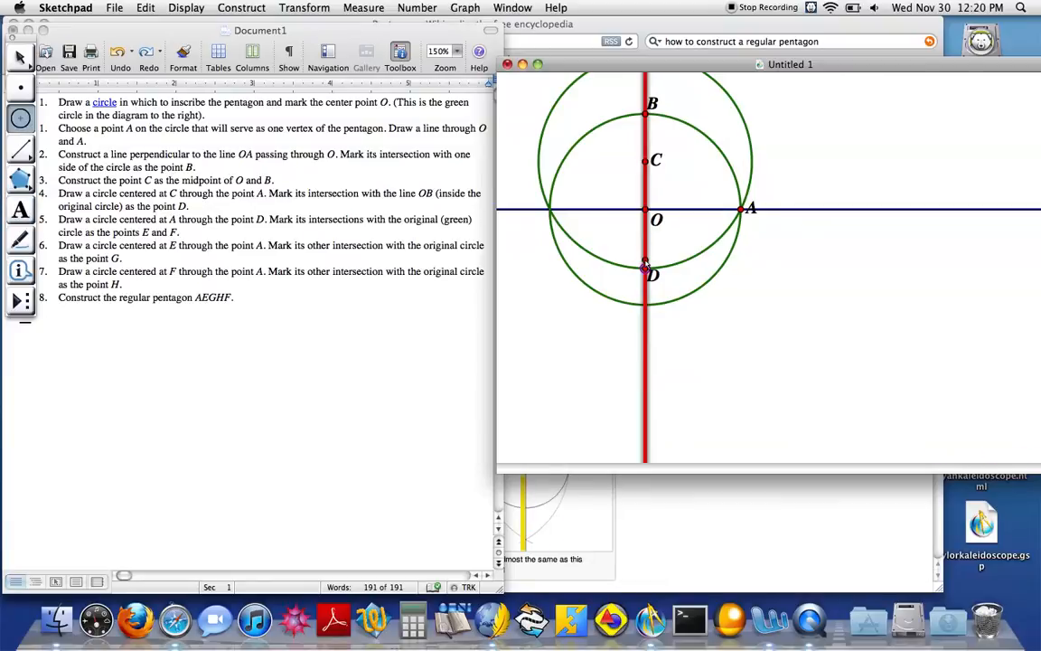
left_click(645, 270)
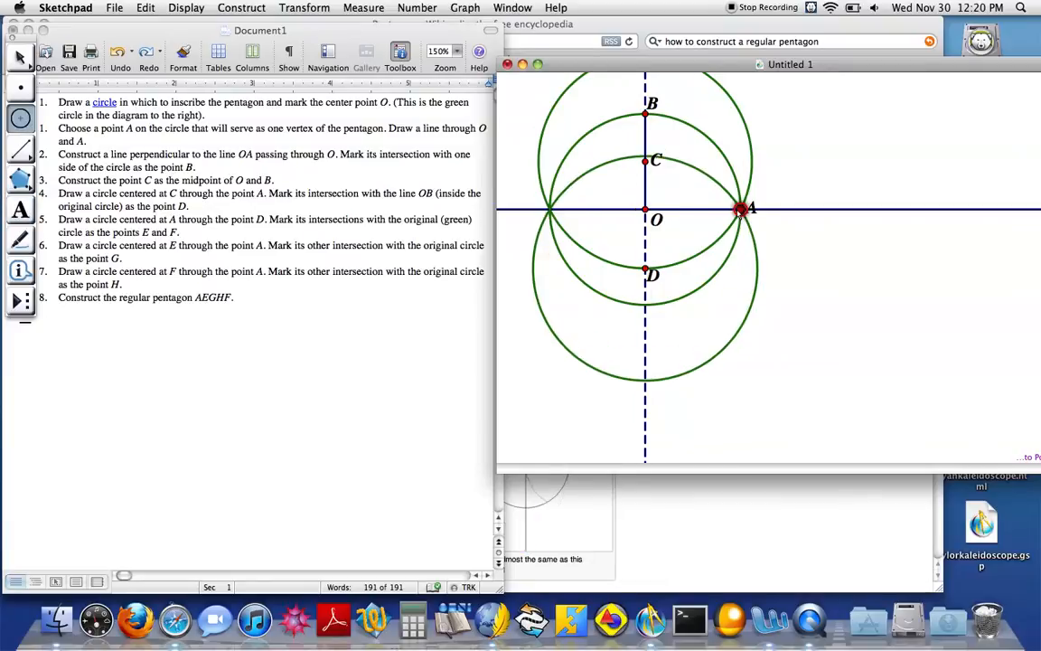
left_click(20, 56)
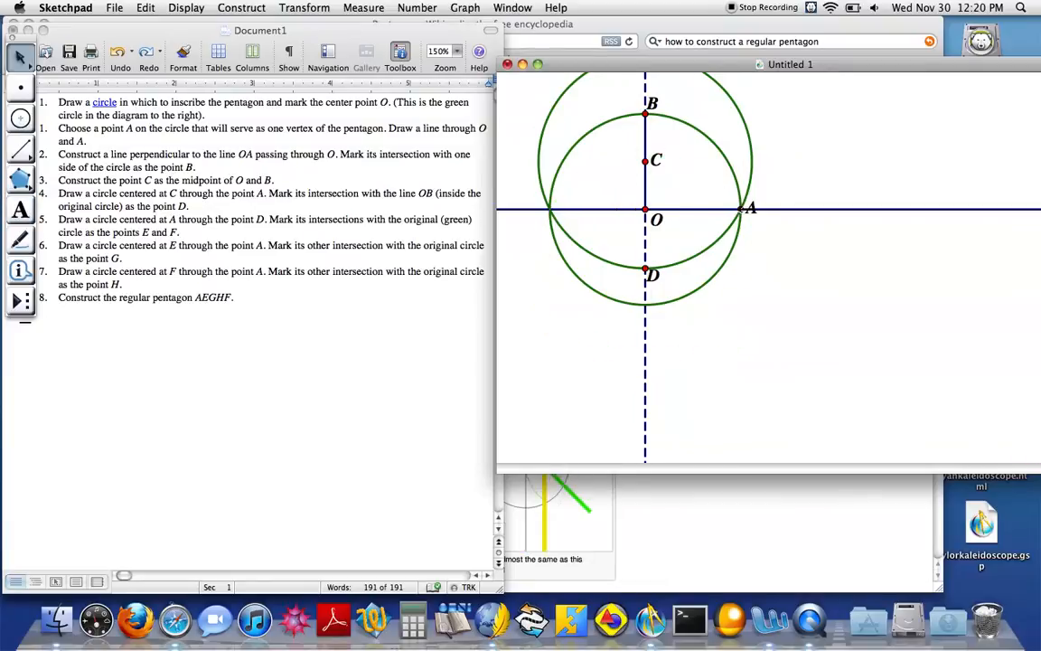
Draw a circle centered at A that passes through D
left_click(21, 122)
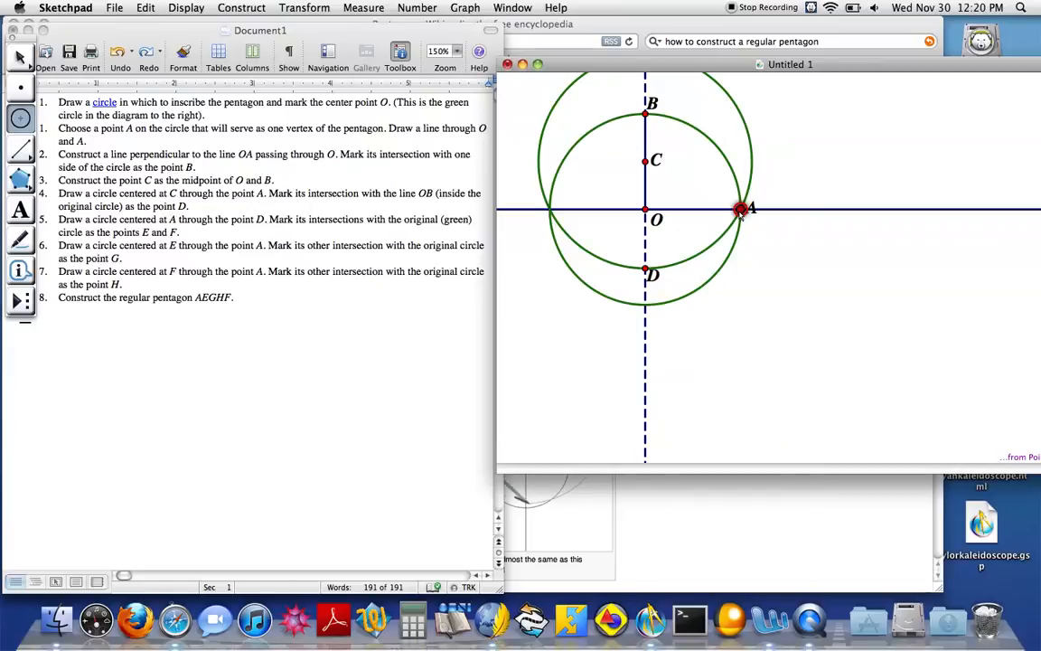
left_click_drag(741, 210, 645, 270)
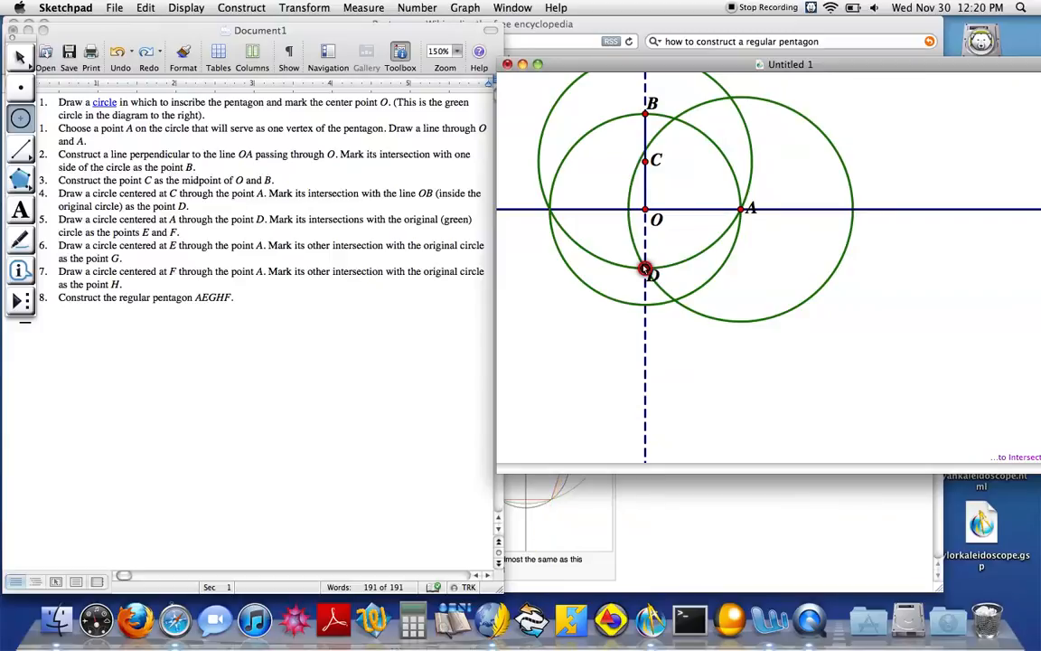
left_click(645, 269)
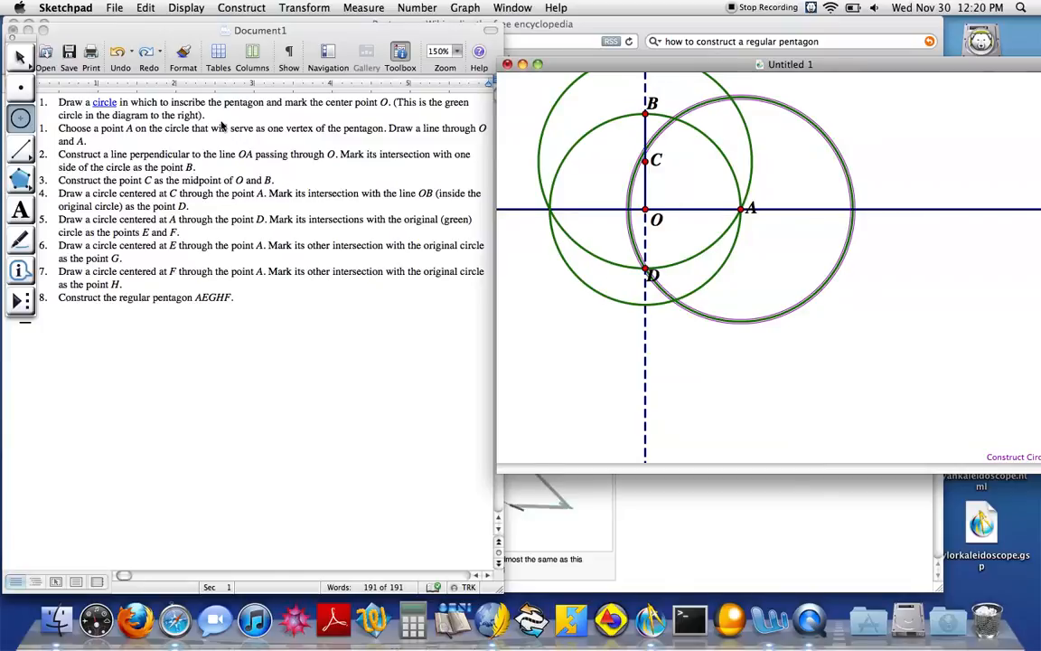
Mark both intersection points of the circle centered at A with the original circle centered at O
left_click(24, 86)
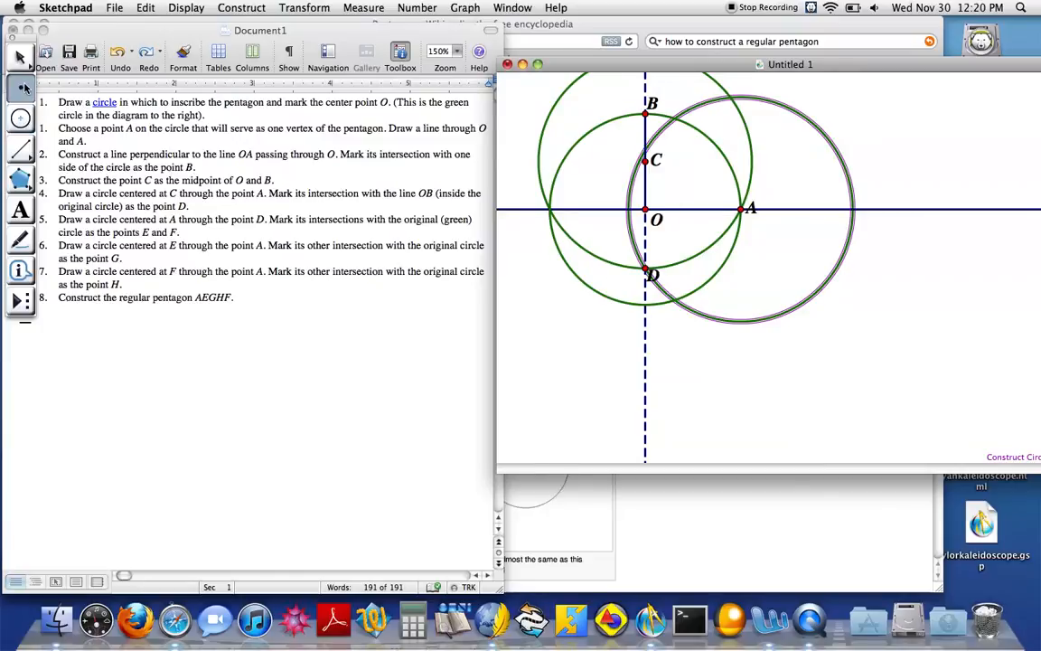
left_click(674, 301)
left_click(675, 118)
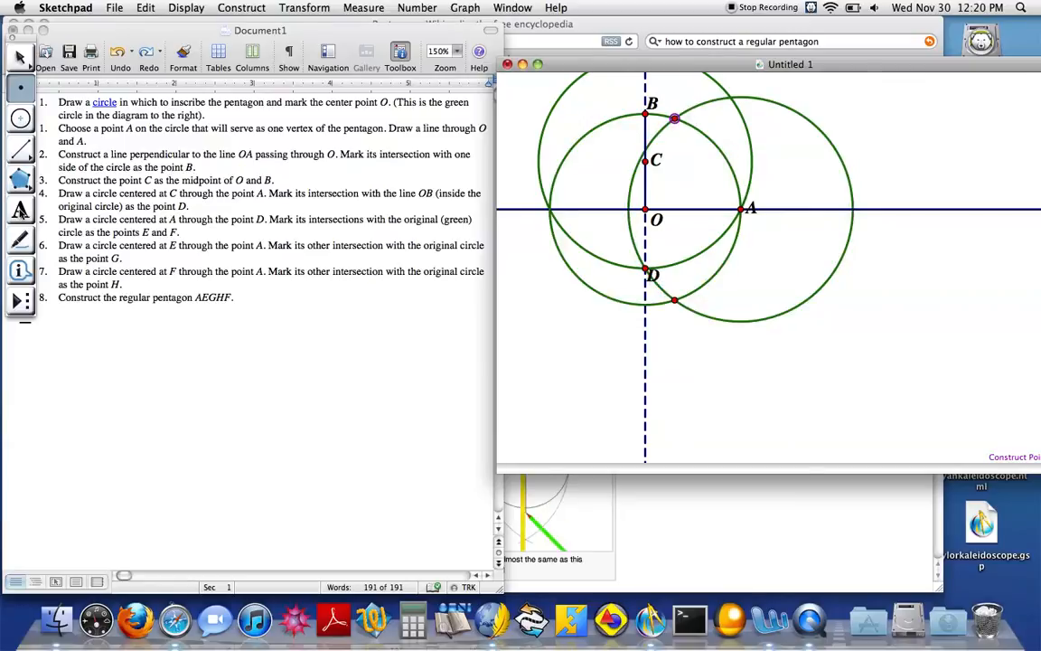
Label the lower of the two new intersection points E and the upper one F
left_click(21, 210)
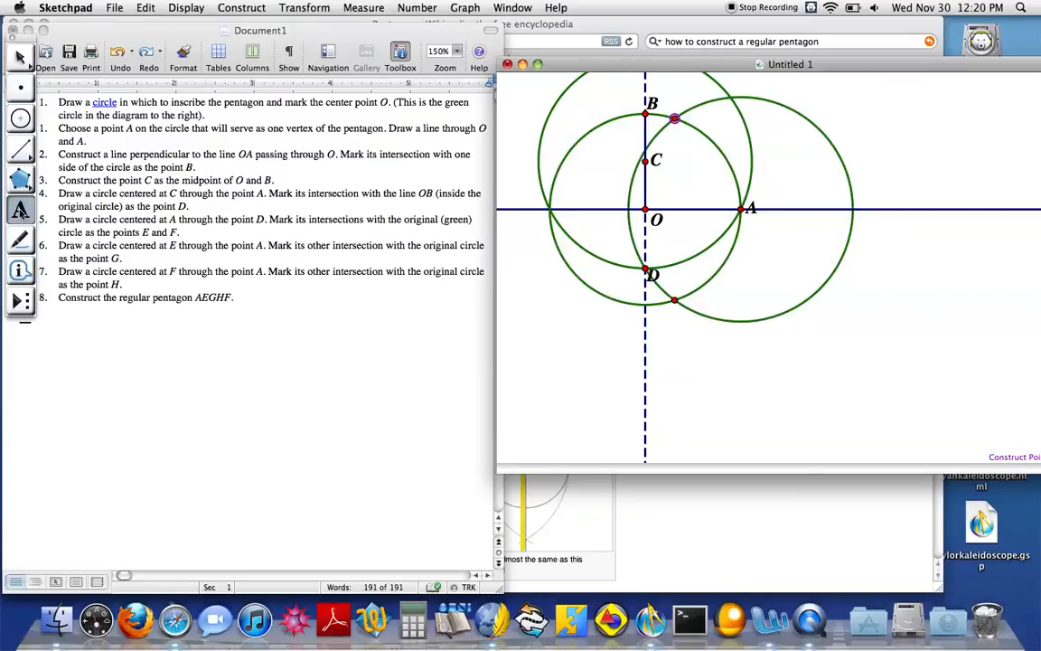
double_click(674, 303)
key("Return")
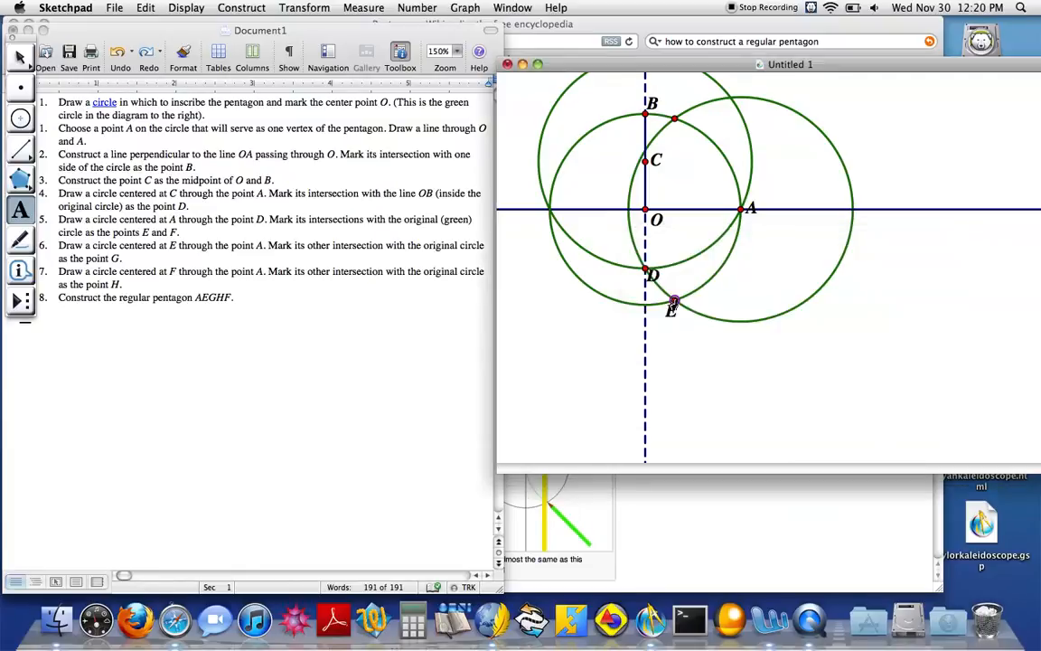
double_click(674, 119)
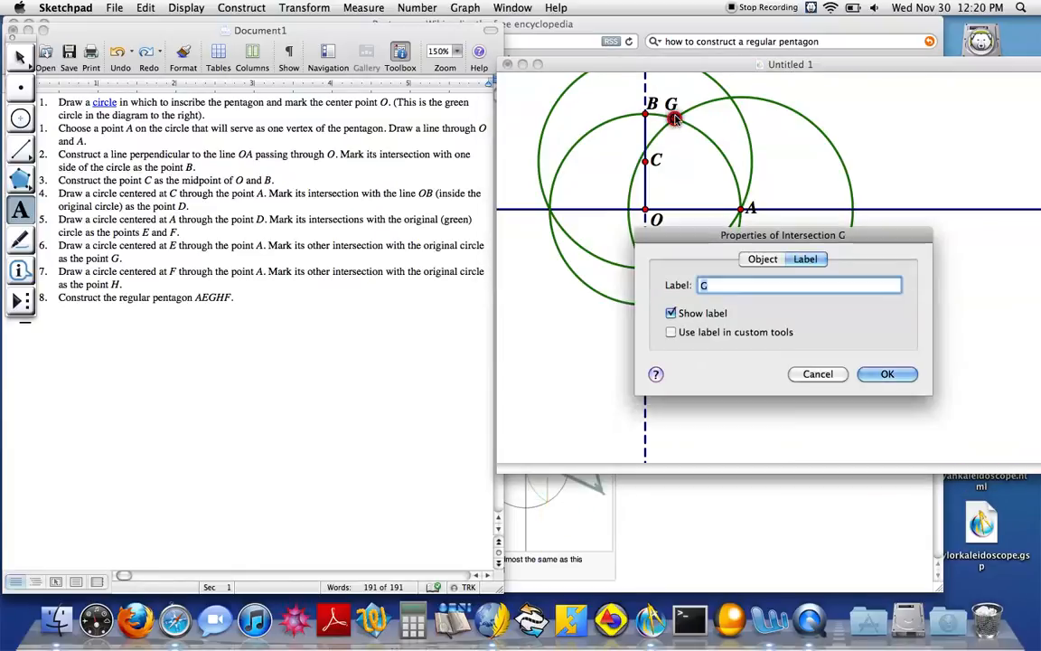
key("Return")
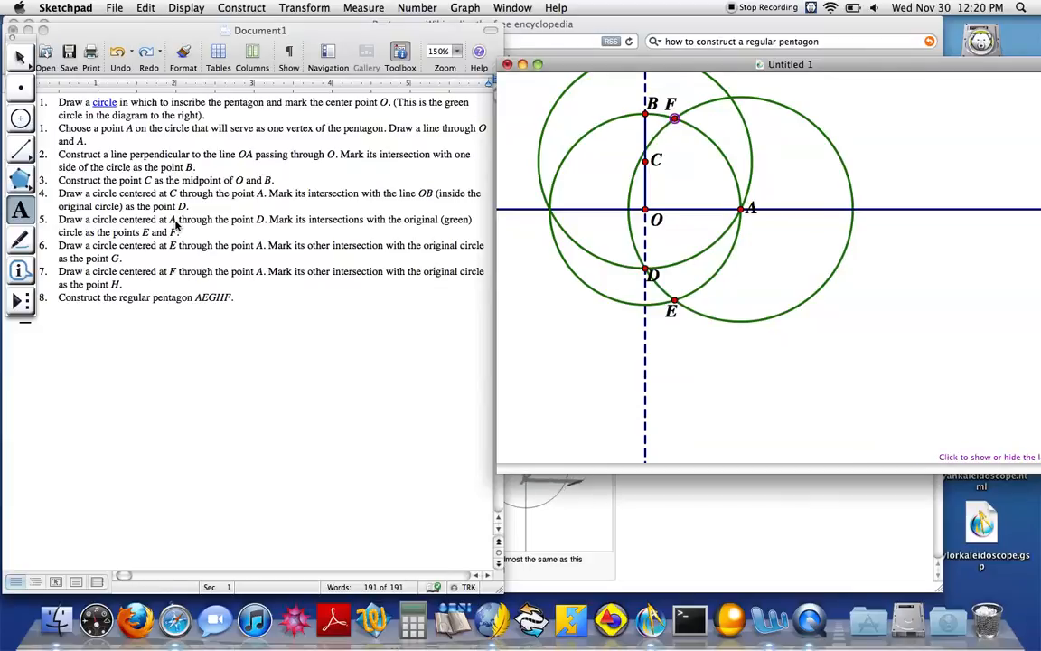
Draw two circles through A, one centered at E and the other centered at F
left_click(24, 126)
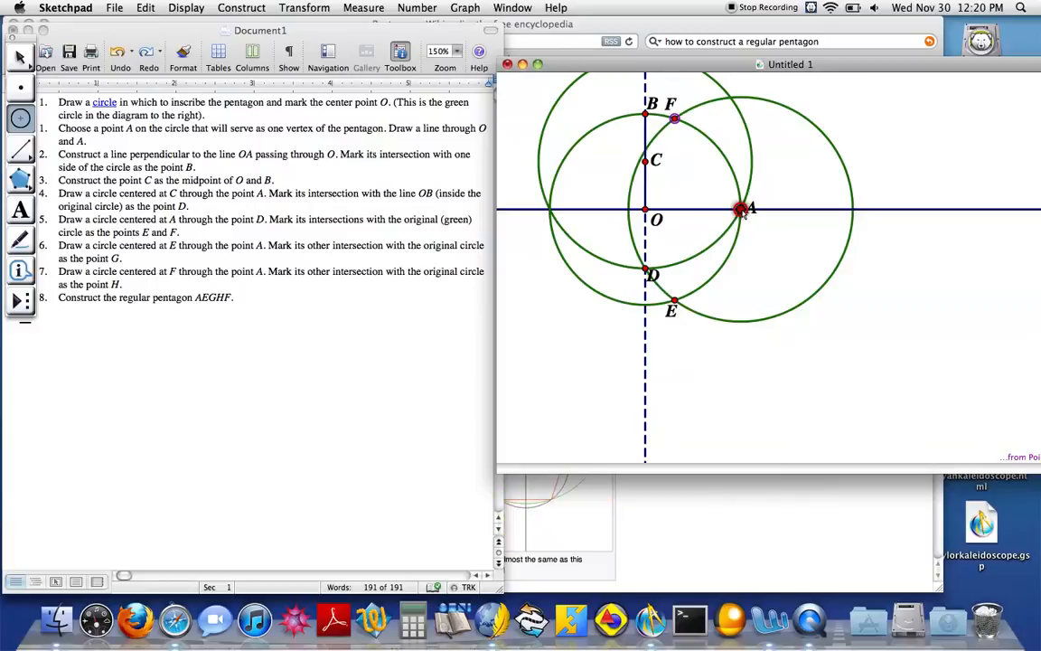
left_click_drag(675, 301, 741, 210)
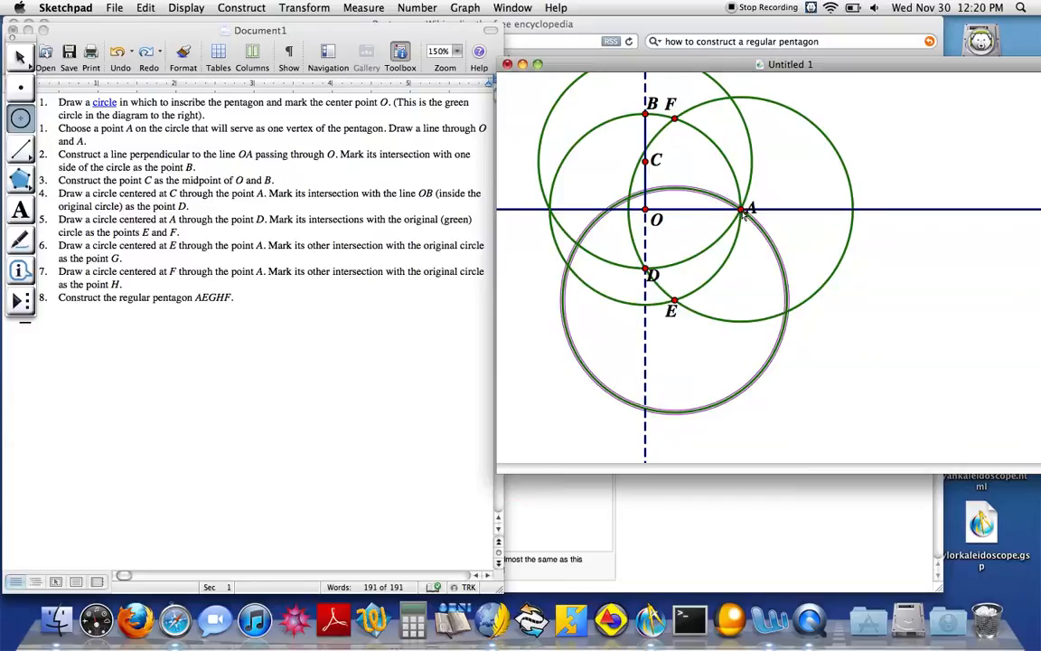
left_click_drag(675, 119, 740, 209)
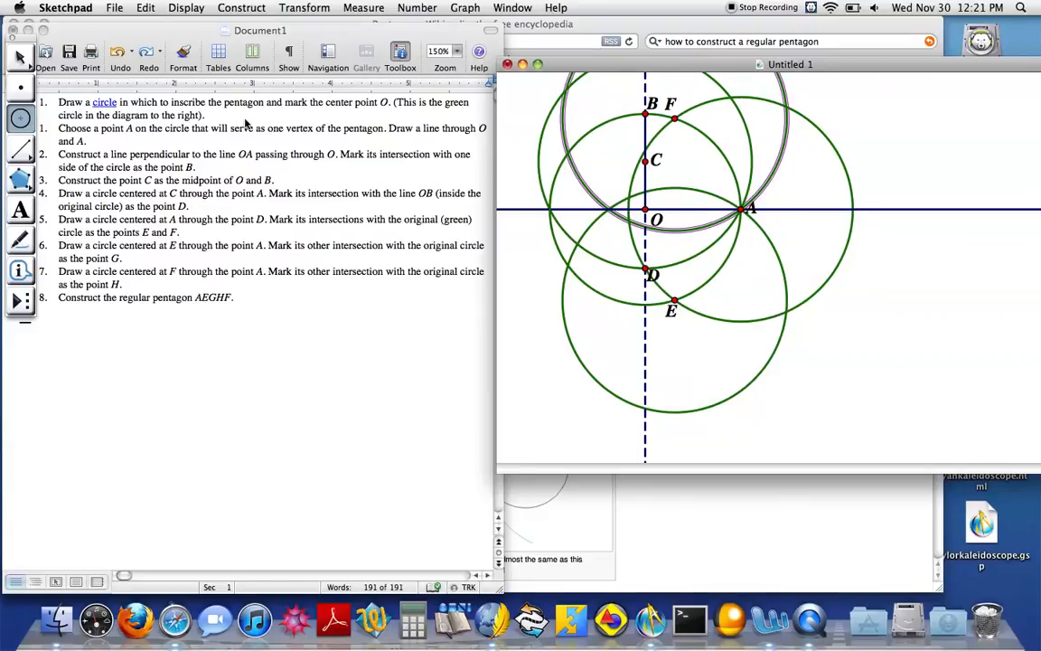
Mark the other intersections of the circles centered at E and F with the original circle, opposite A
left_click(20, 88)
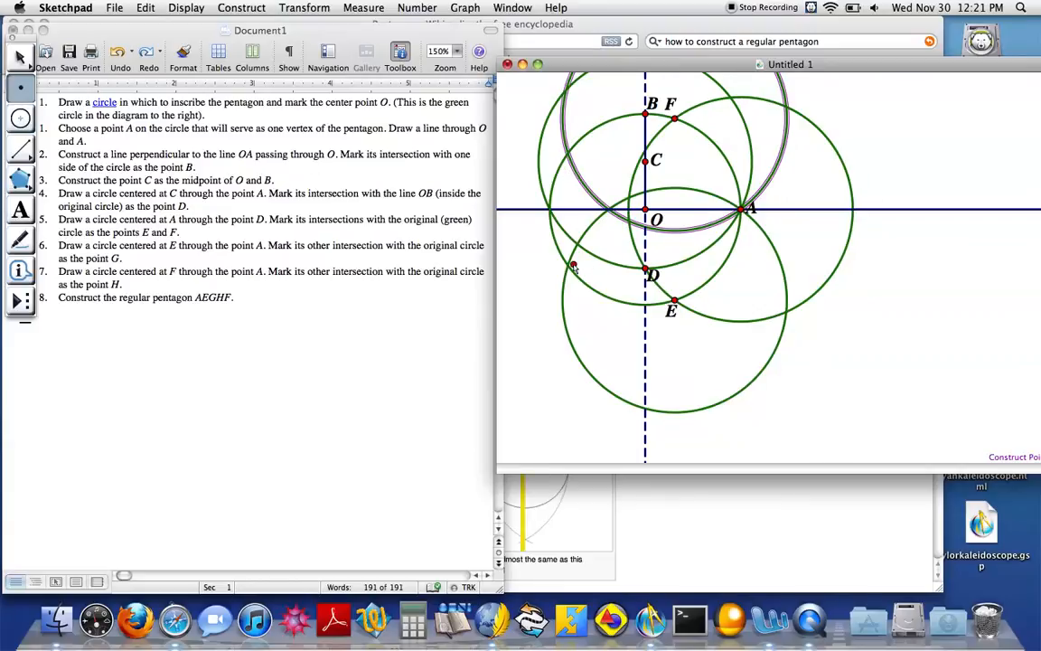
left_click(568, 265)
left_click(568, 154)
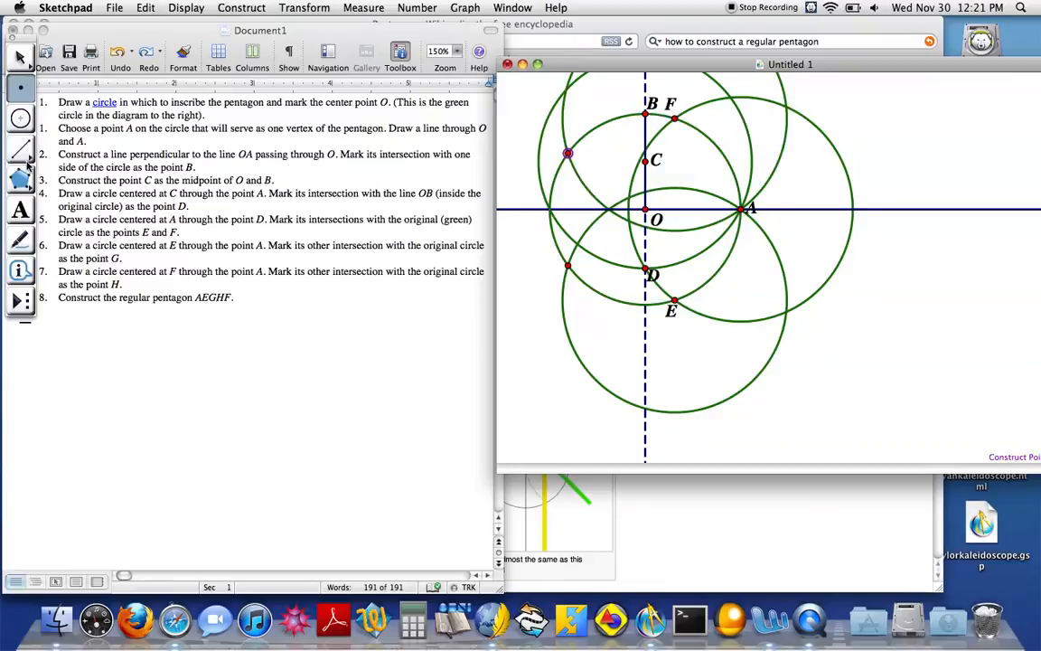
Label the lower unlabeled intersection on the original circle G and the upper one H
left_click(22, 209)
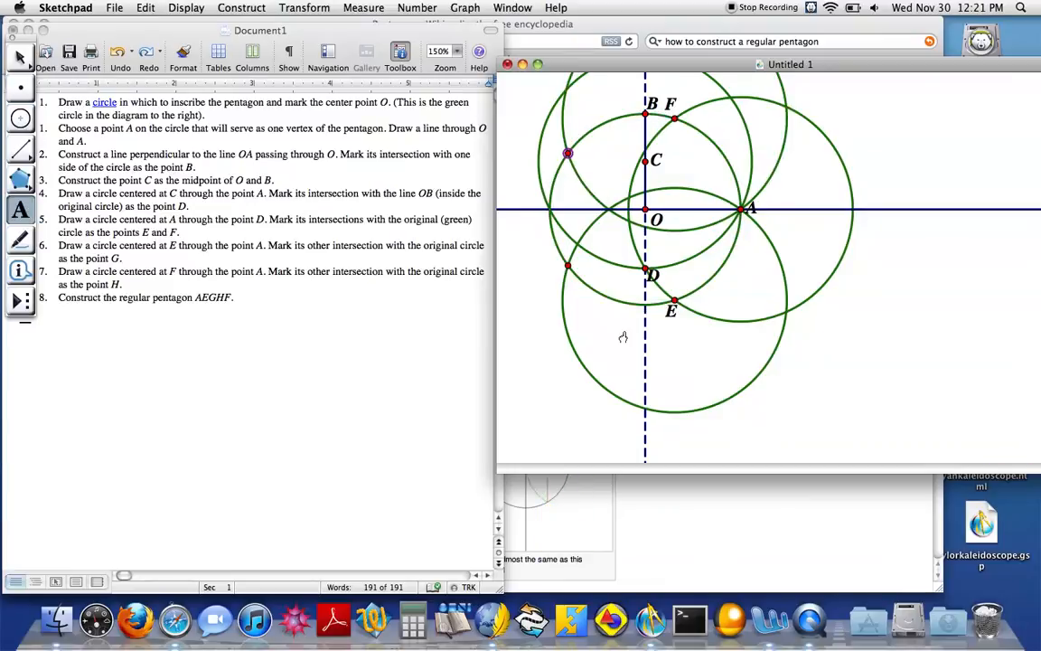
double_click(567, 267)
type("G")
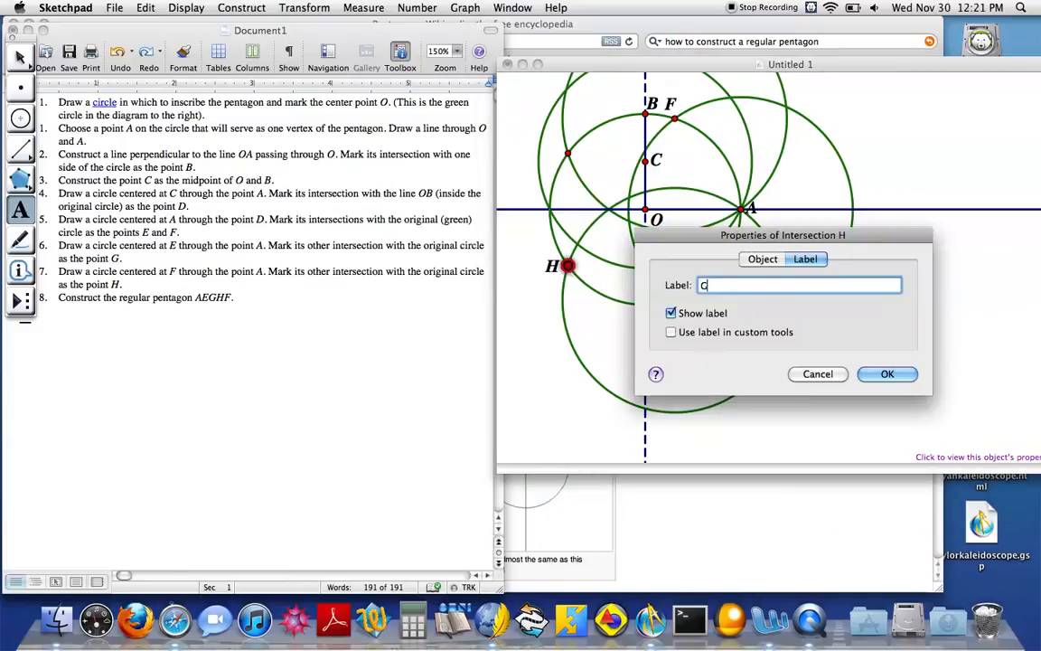
key("Return")
left_click(567, 153)
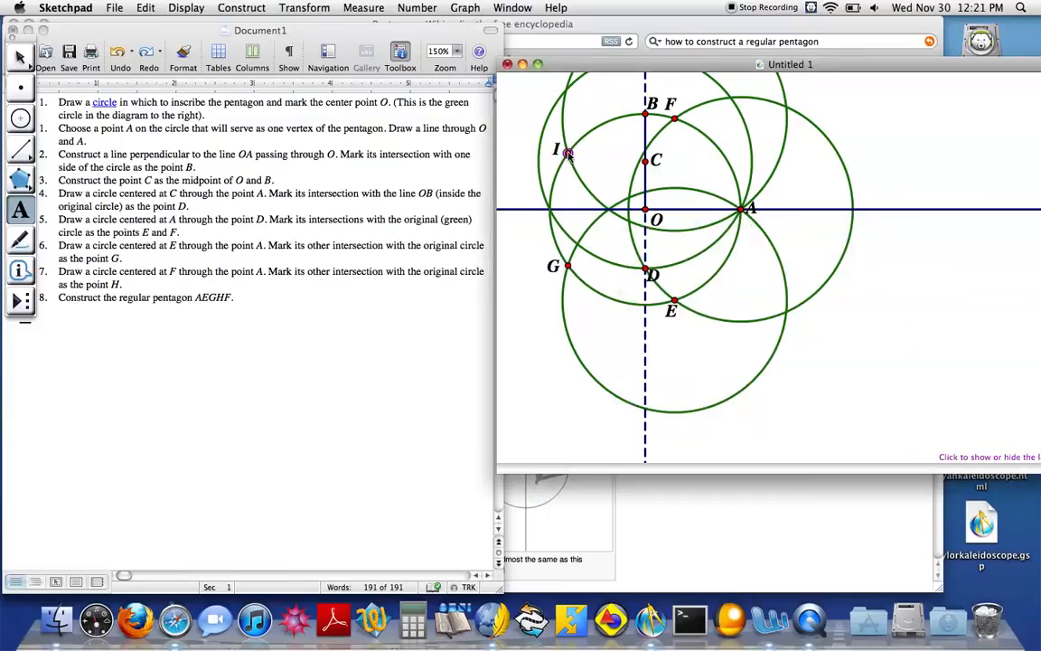
double_click(567, 154)
type("H")
key("Return")
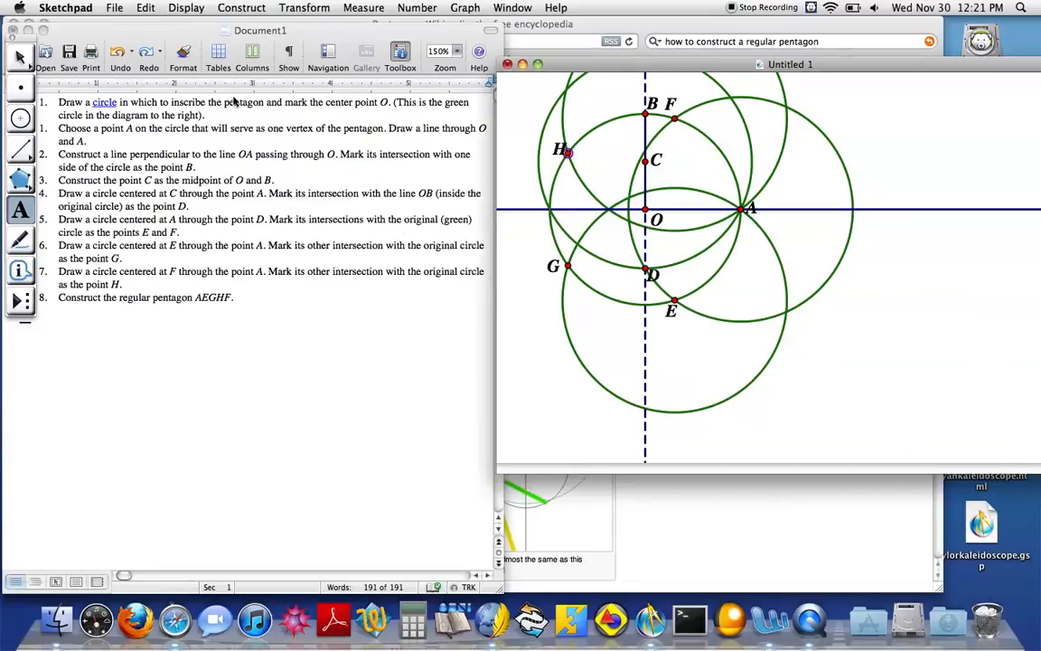
Construct the pentagon AEGHF by drawing segments EG, HG, FH, AF and EA between the marked vertices
left_click(21, 154)
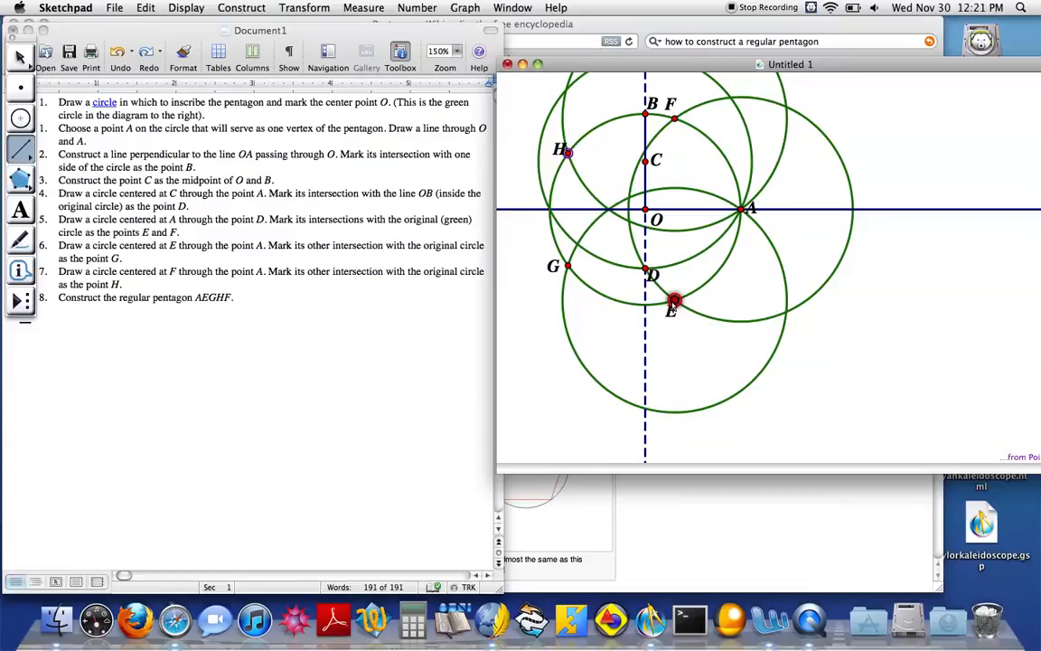
left_click_drag(637, 288, 567, 266)
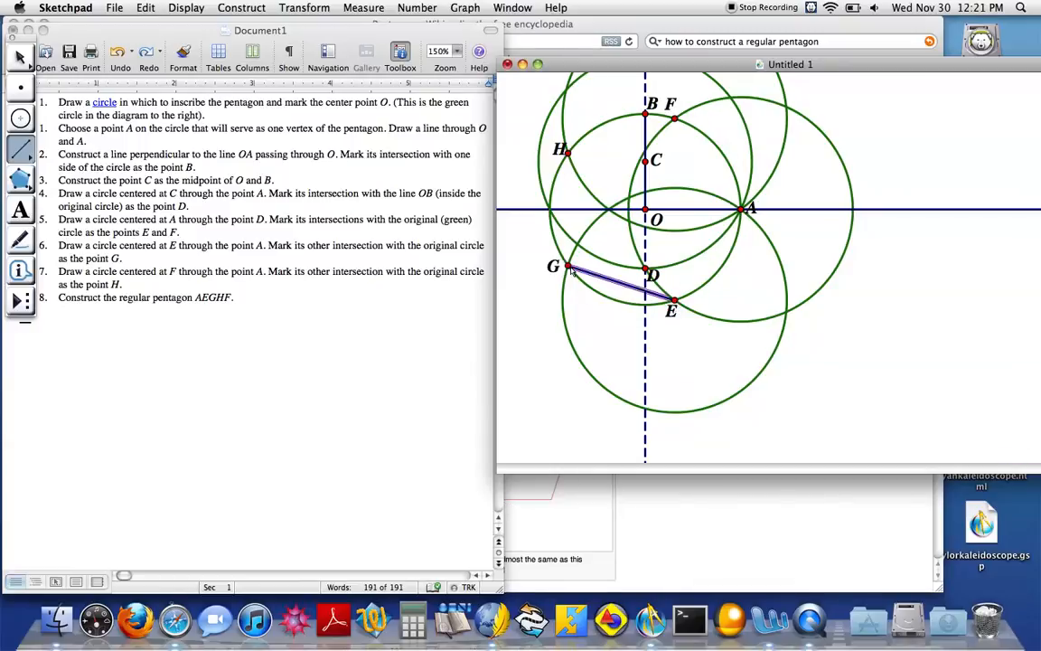
left_click_drag(564, 152, 567, 266)
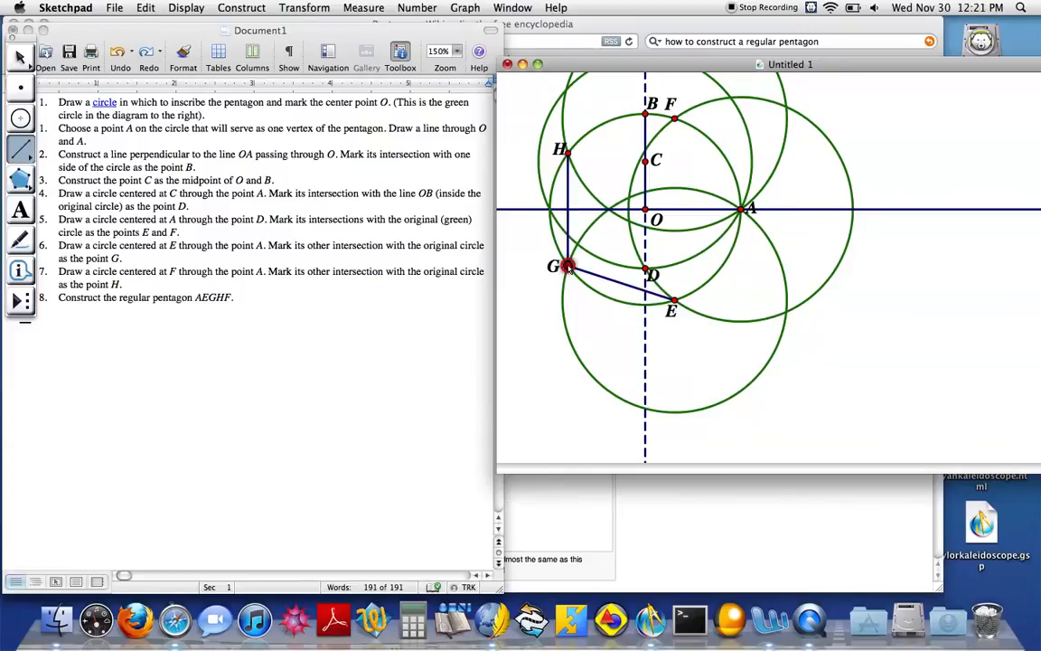
left_click_drag(675, 120, 565, 151)
left_click_drag(741, 210, 676, 119)
left_click_drag(675, 299, 741, 210)
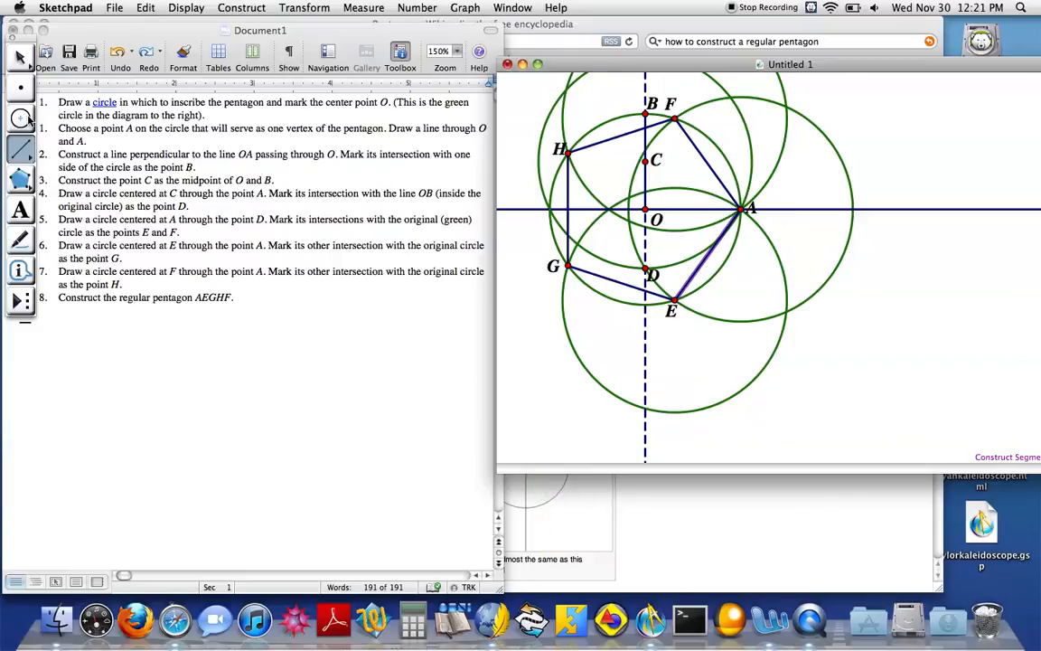
left_click(28, 118)
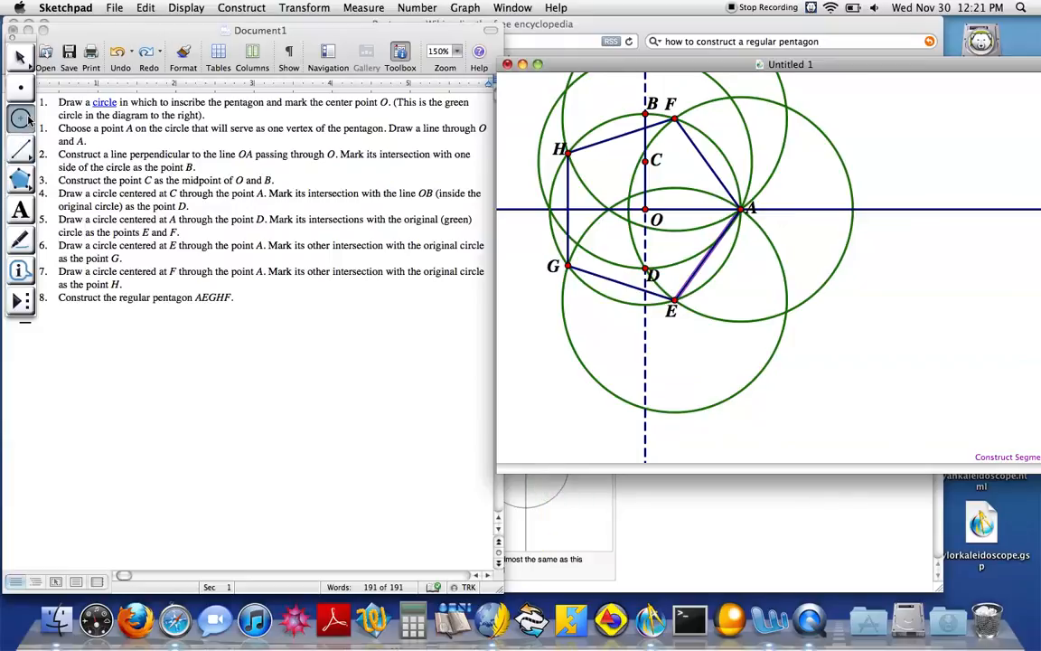
left_click(145, 8)
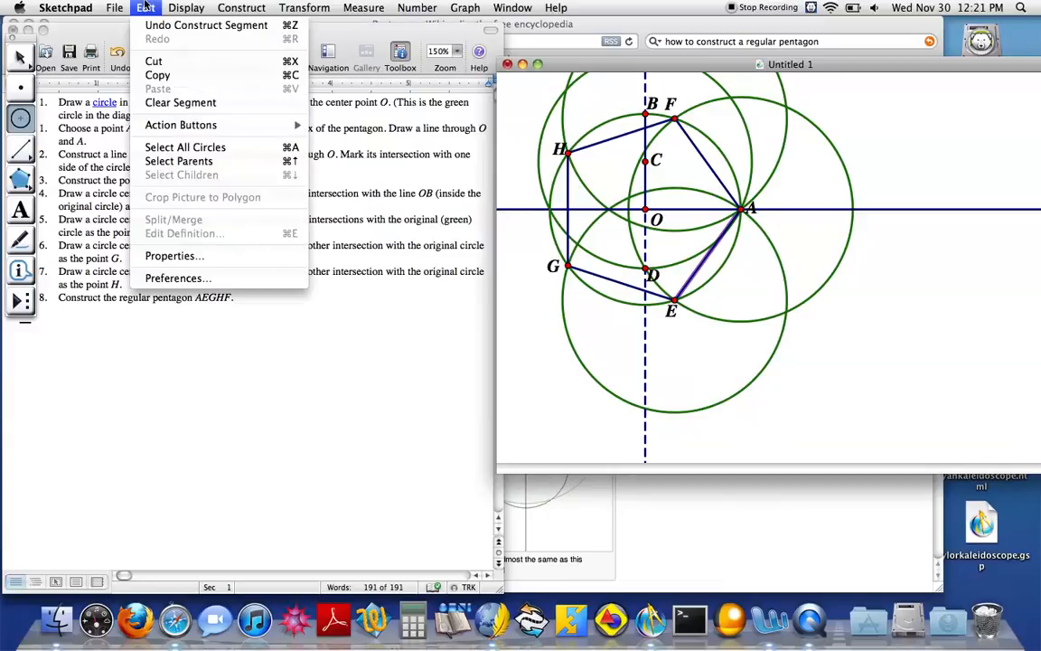
left_click(249, 147)
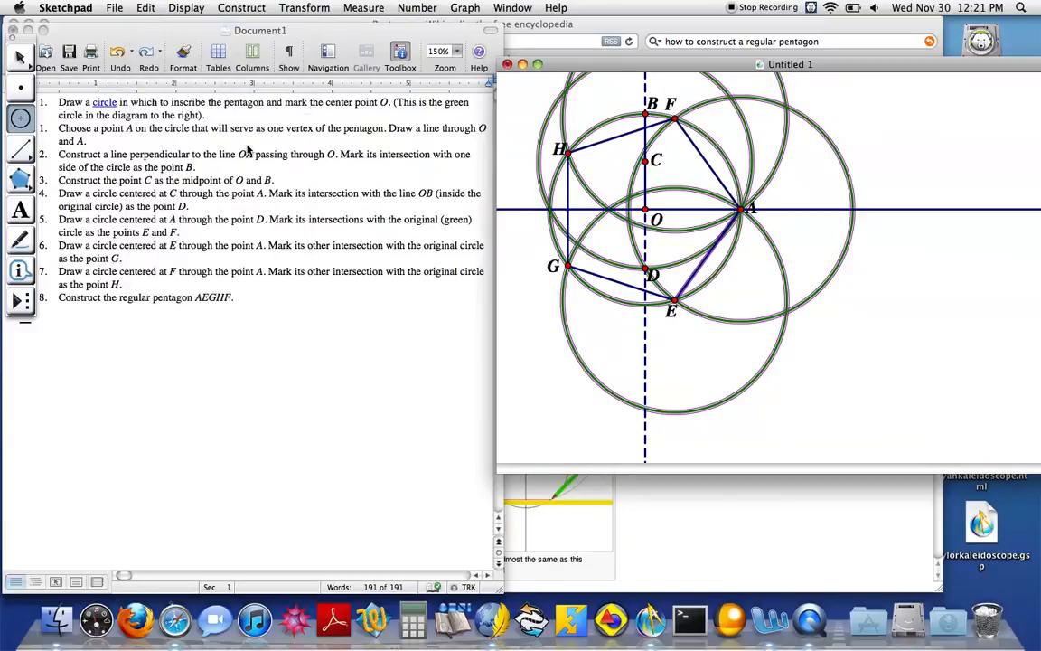
left_click(186, 7)
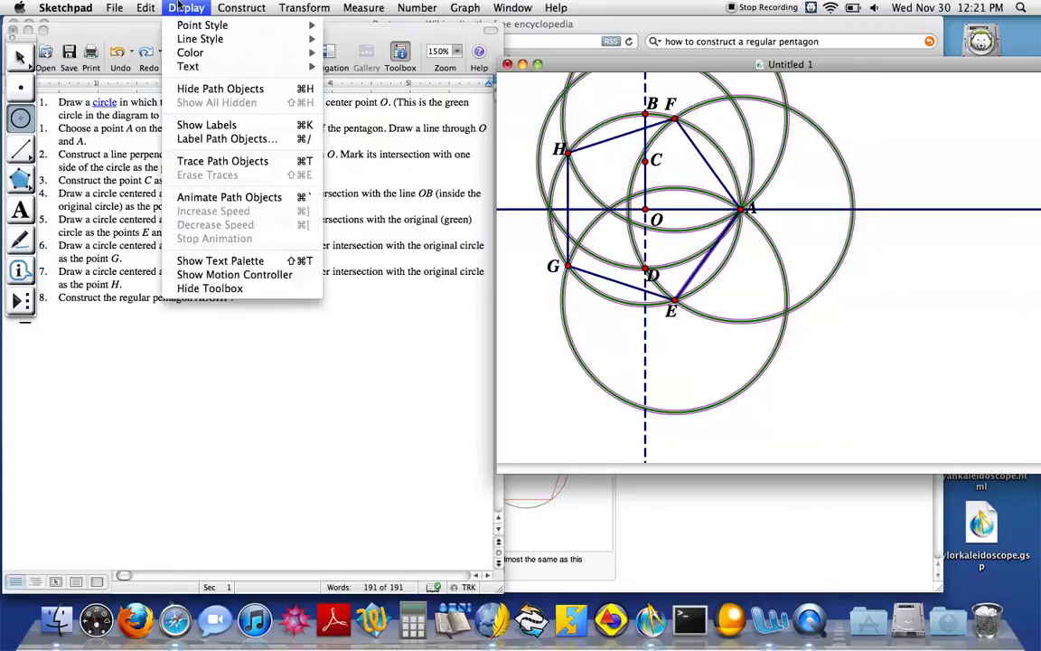
left_click(257, 90)
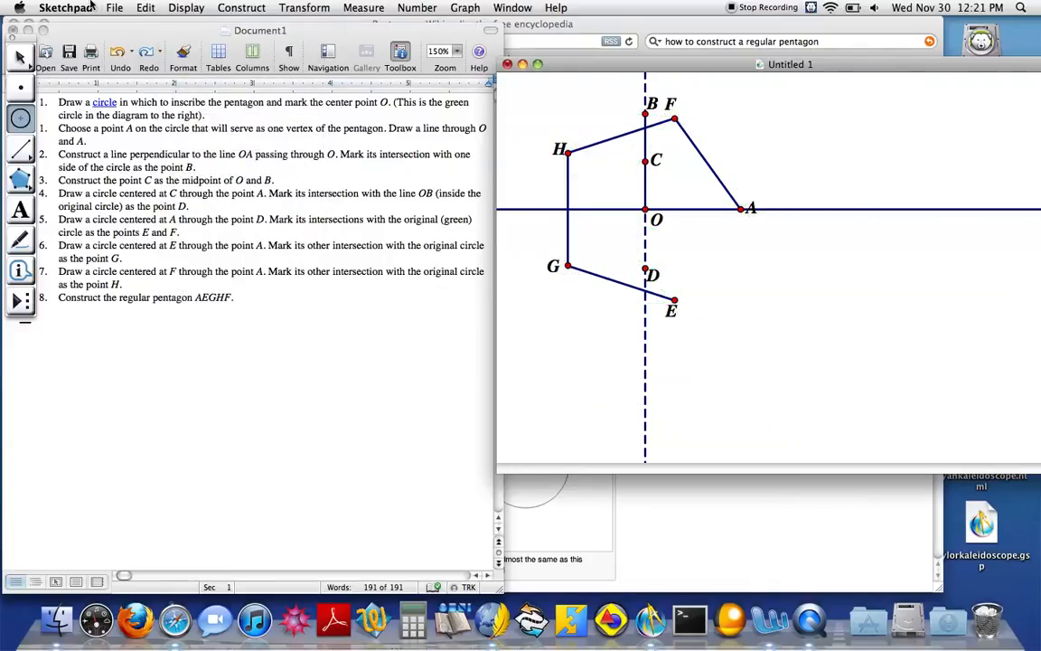
left_click(145, 7)
left_click(152, 27)
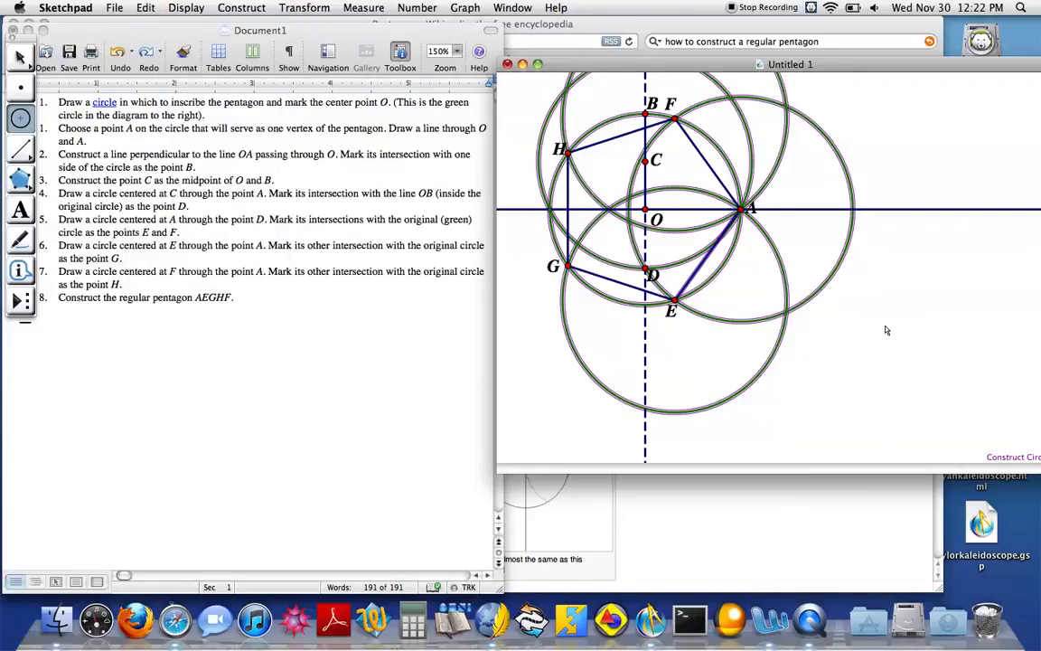
Clear the current selection, select all the circles and hide them, keeping the five pentagon sides shown
key("Escape")
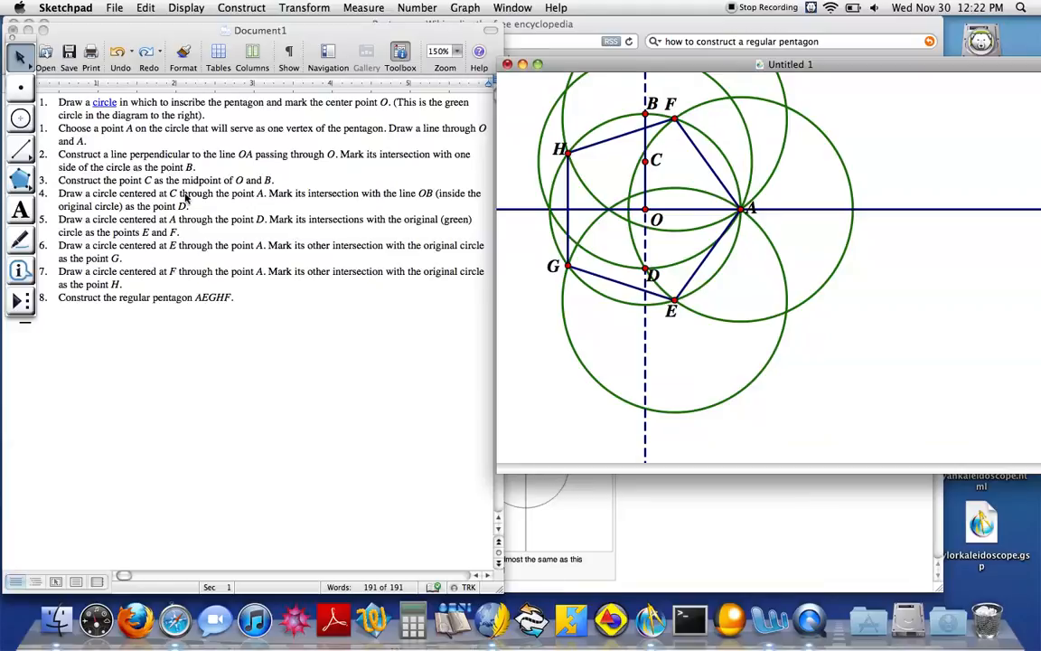
left_click(22, 118)
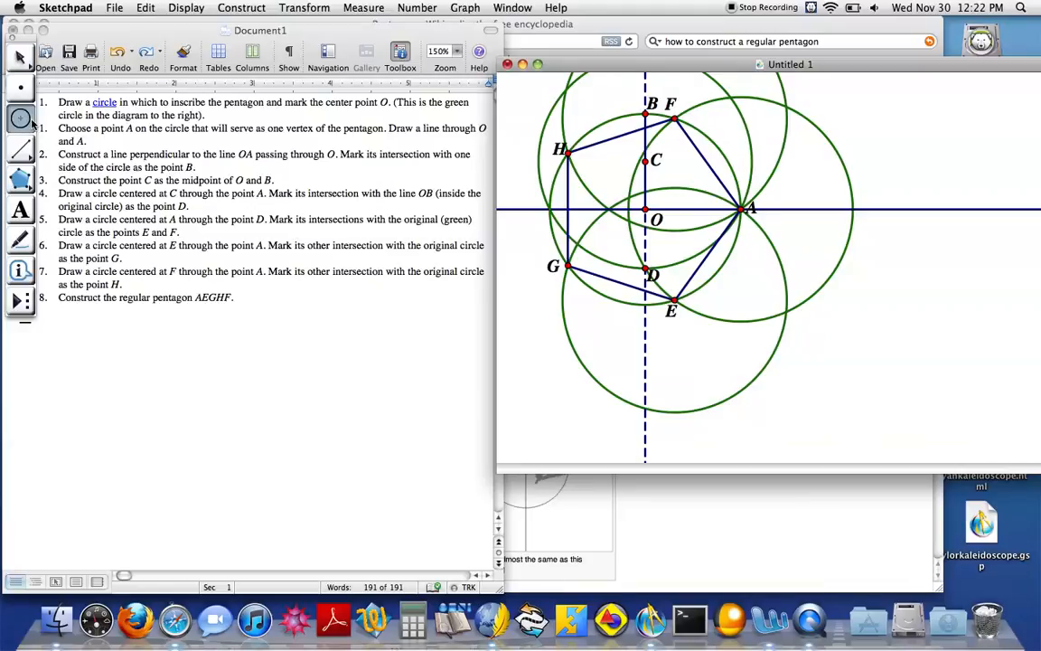
left_click(110, 7)
mouse_move(144, 6)
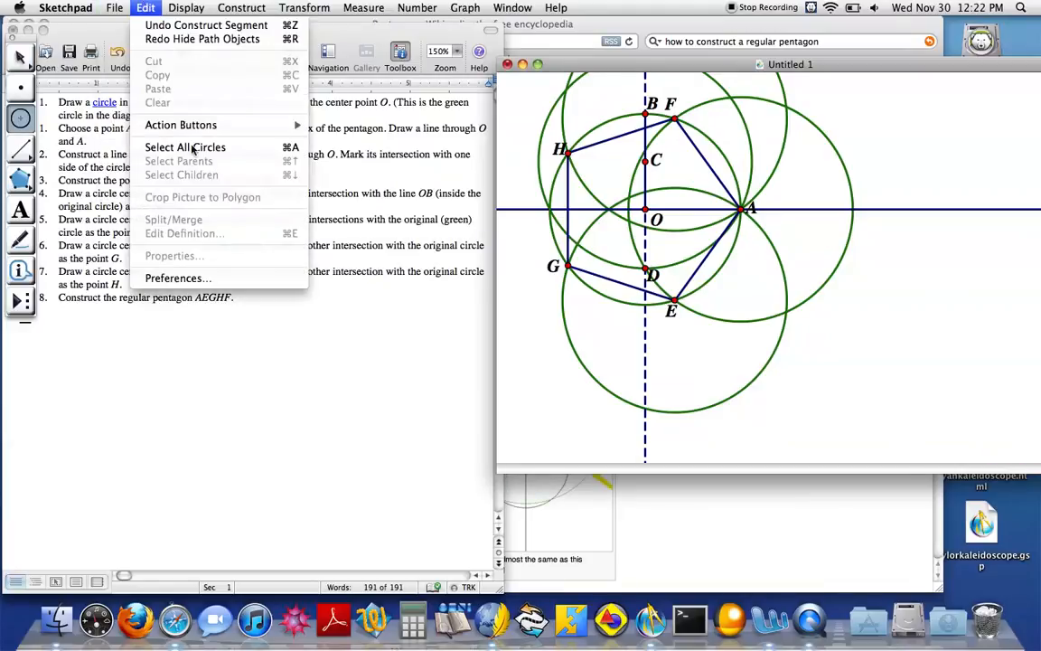
left_click(185, 147)
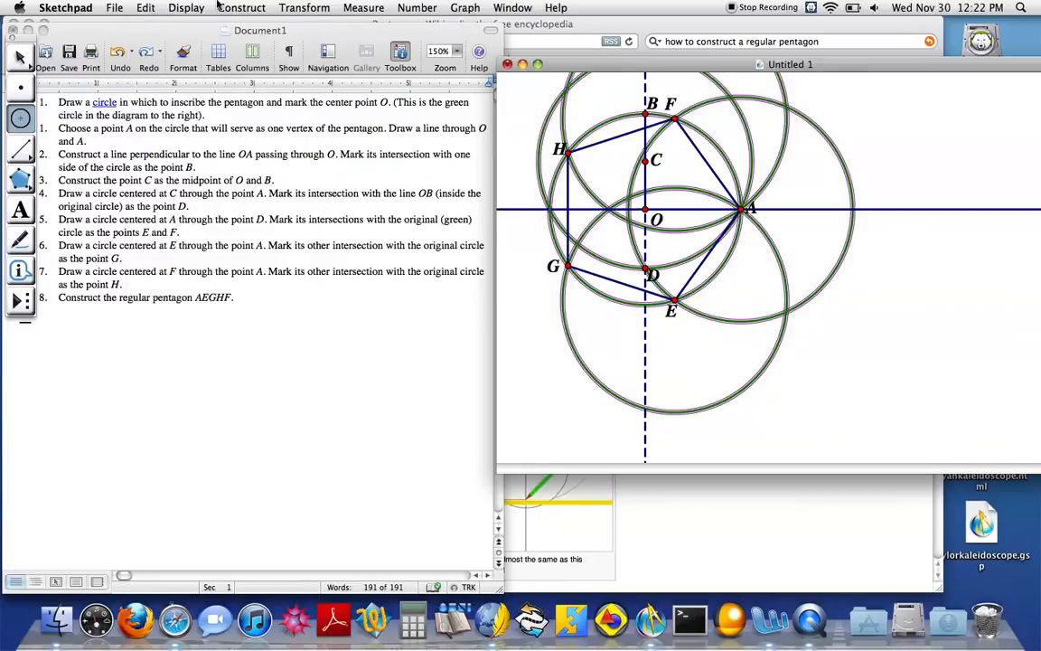
left_click(171, 8)
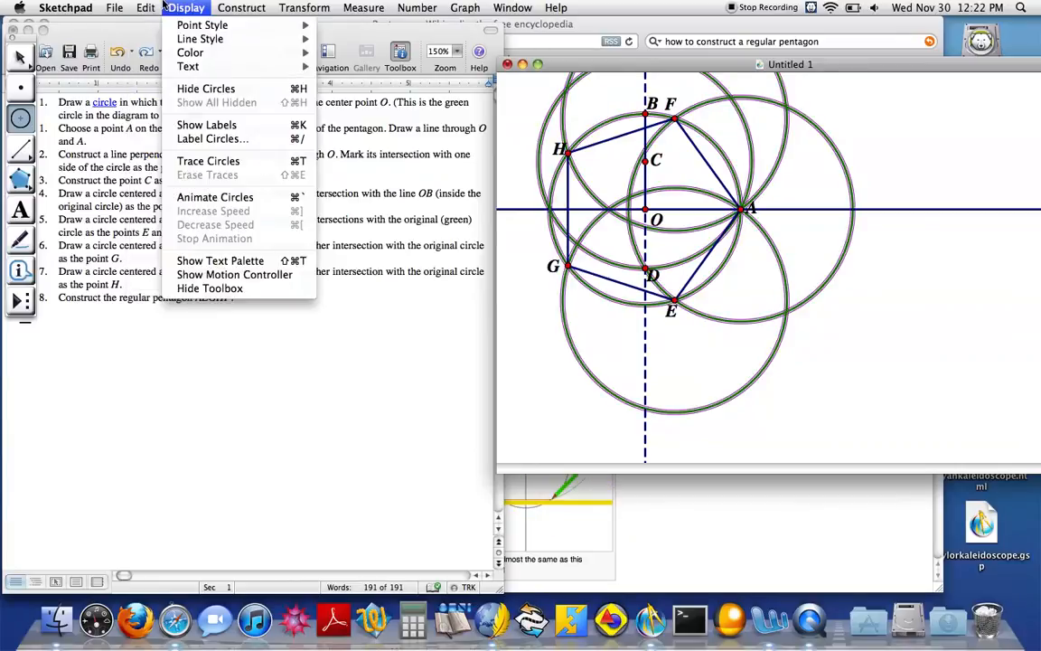
left_click(213, 95)
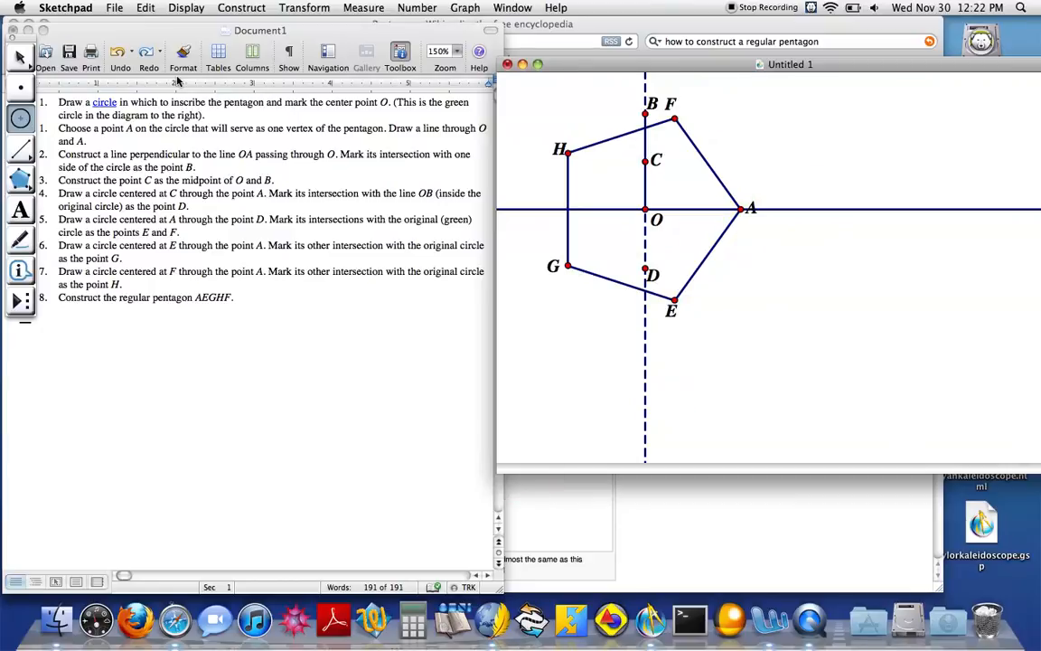
Hide the line through O and A, its dashed perpendicular, and the construction points B, C, O and D
left_click(22, 91)
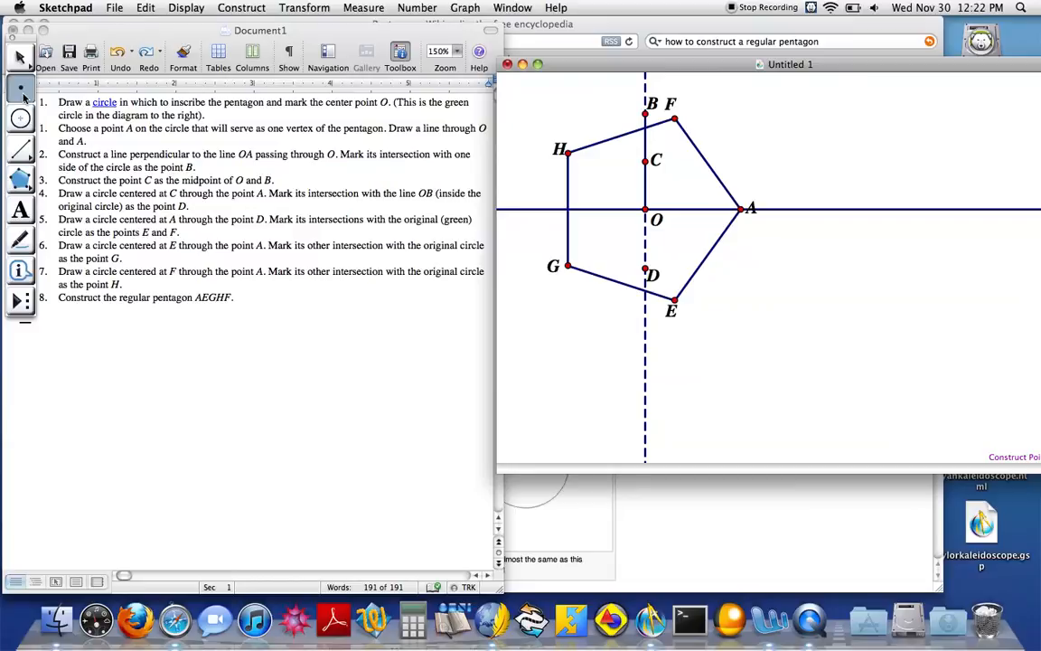
left_click(20, 58)
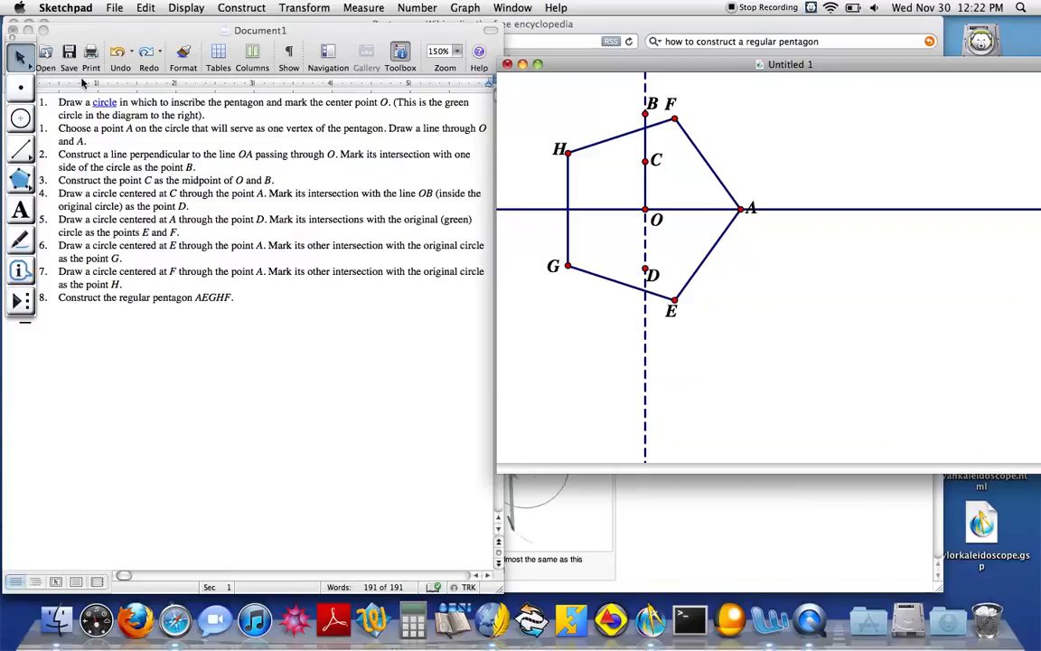
left_click(530, 210)
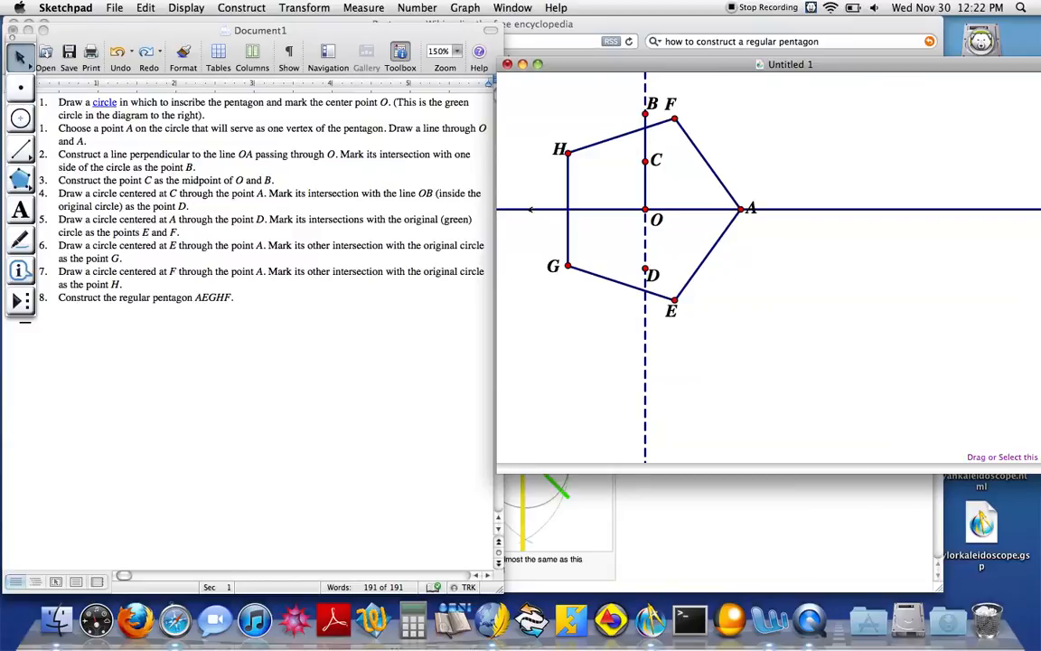
left_click(646, 191)
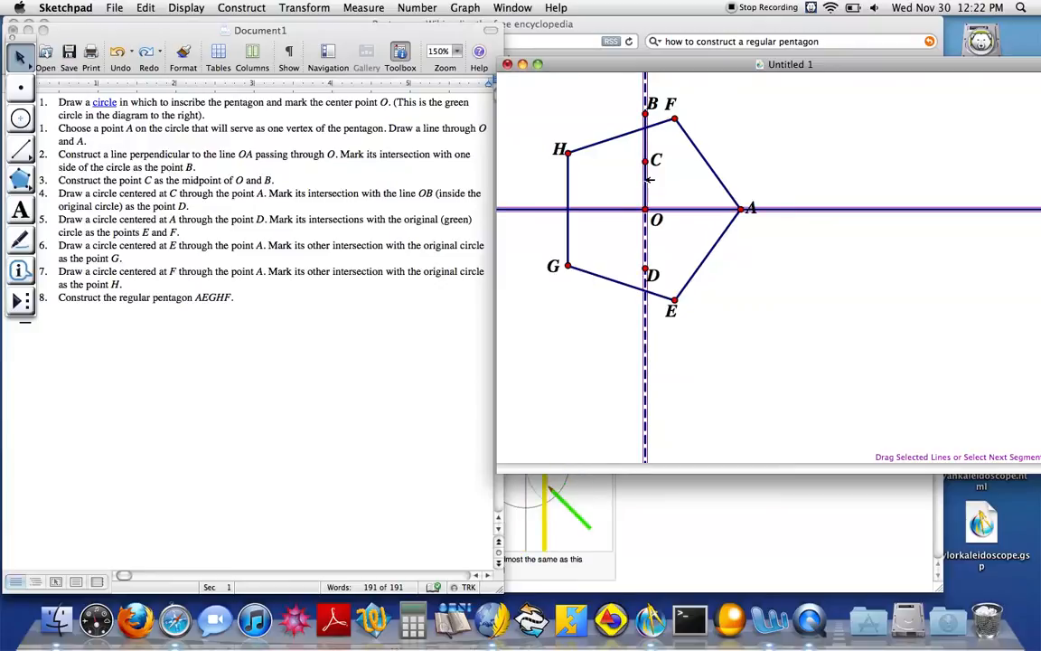
left_click(645, 266)
left_click(645, 209)
left_click(646, 161)
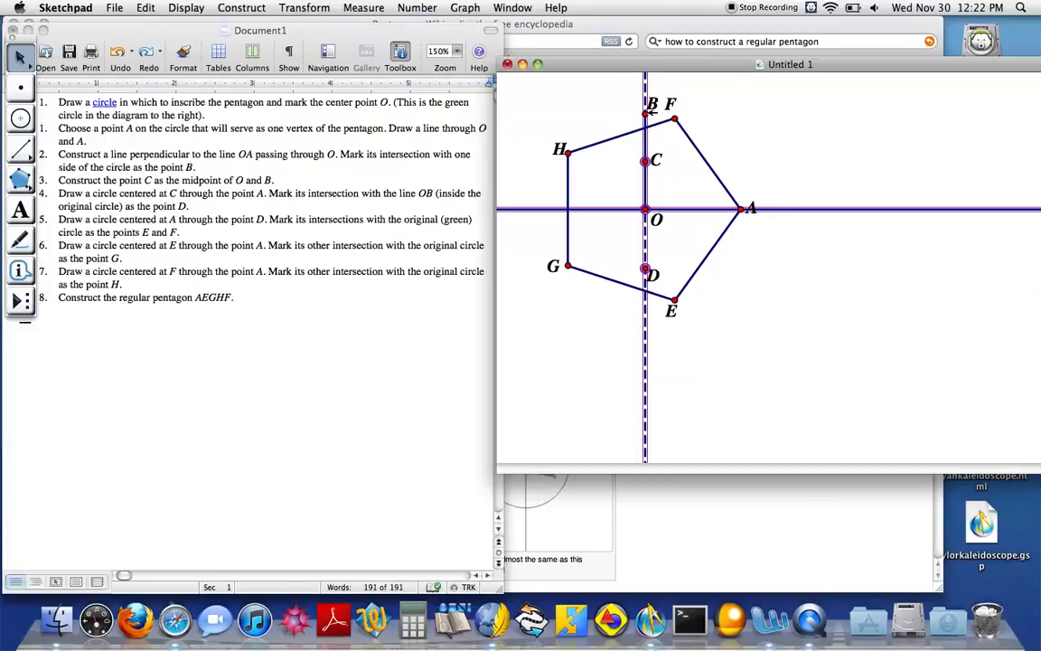
left_click(145, 7)
mouse_move(187, 7)
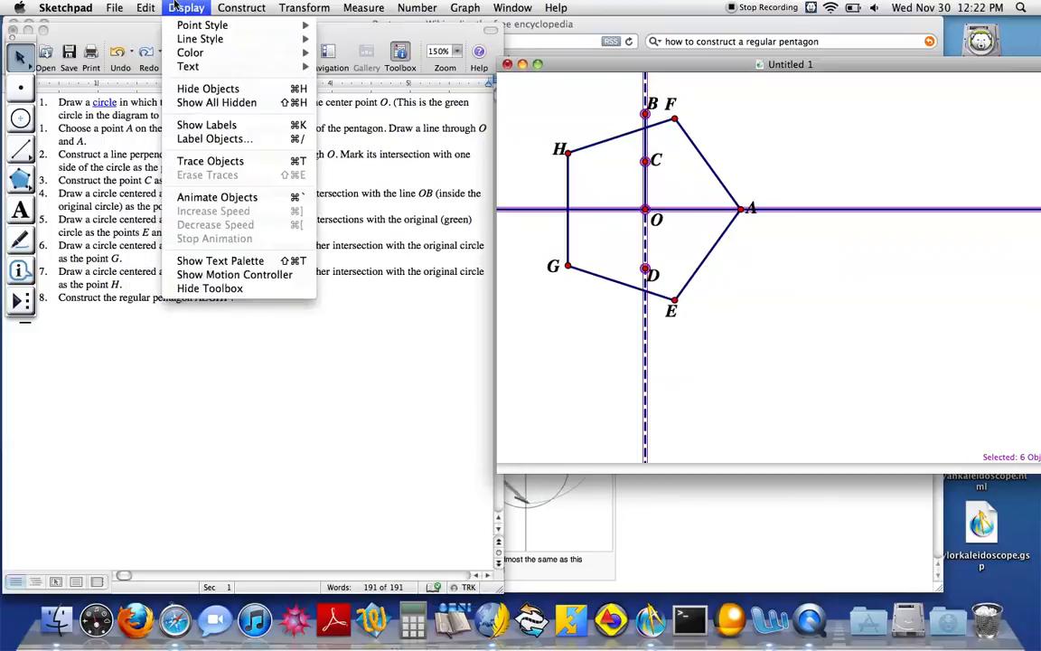
left_click(256, 90)
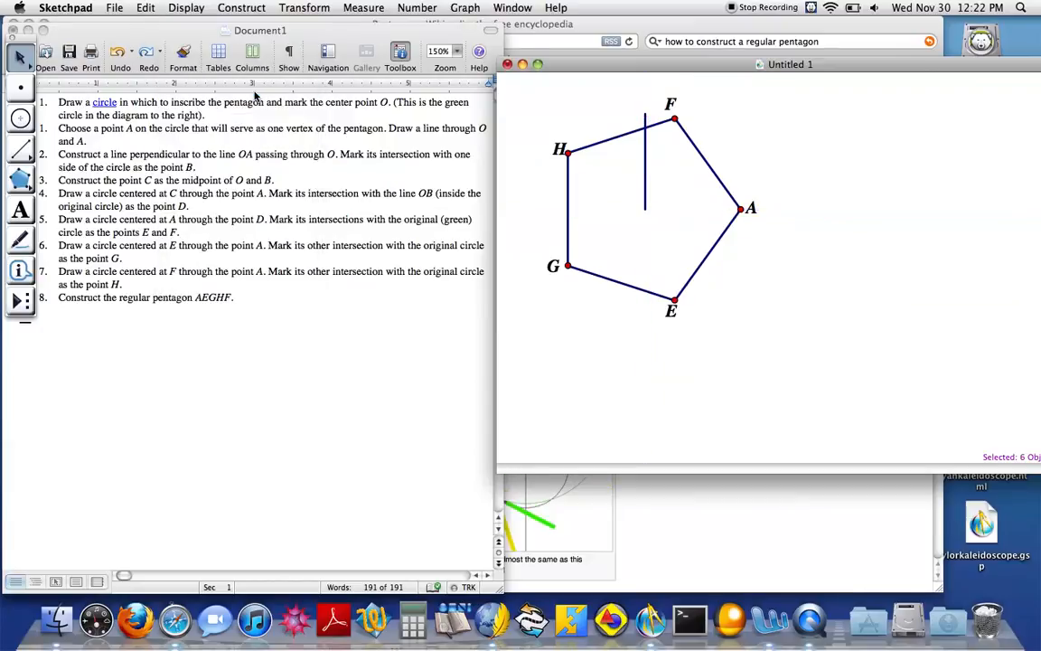
Hide the leftover vertical segment crossing side HF and move the pentagon towards the middle of the sketch
left_click(644, 168)
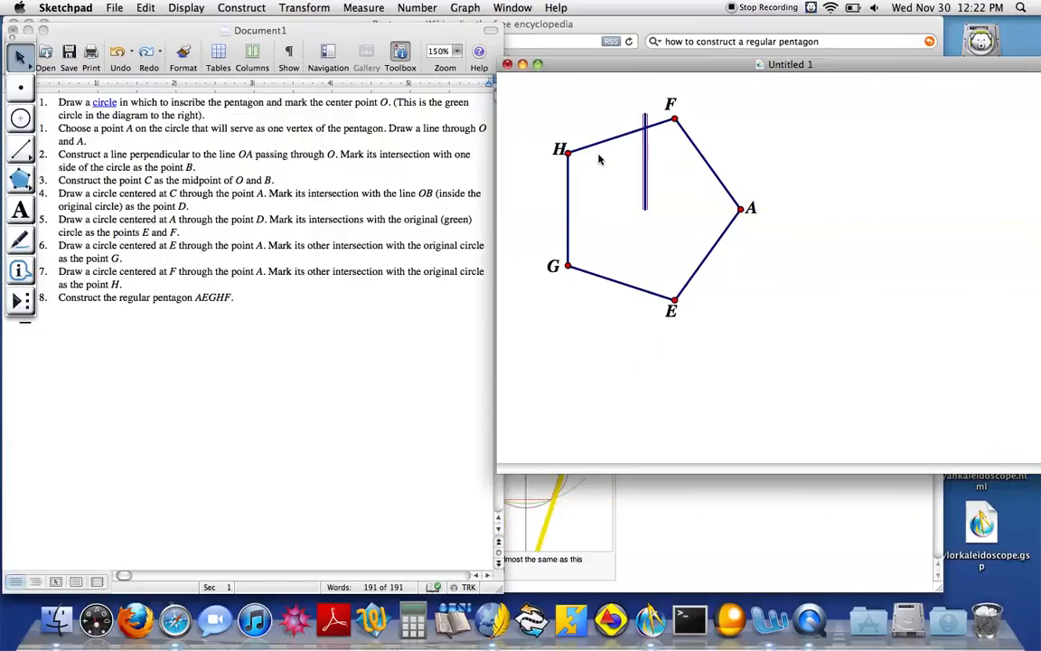
left_click(188, 7)
mouse_move(146, 7)
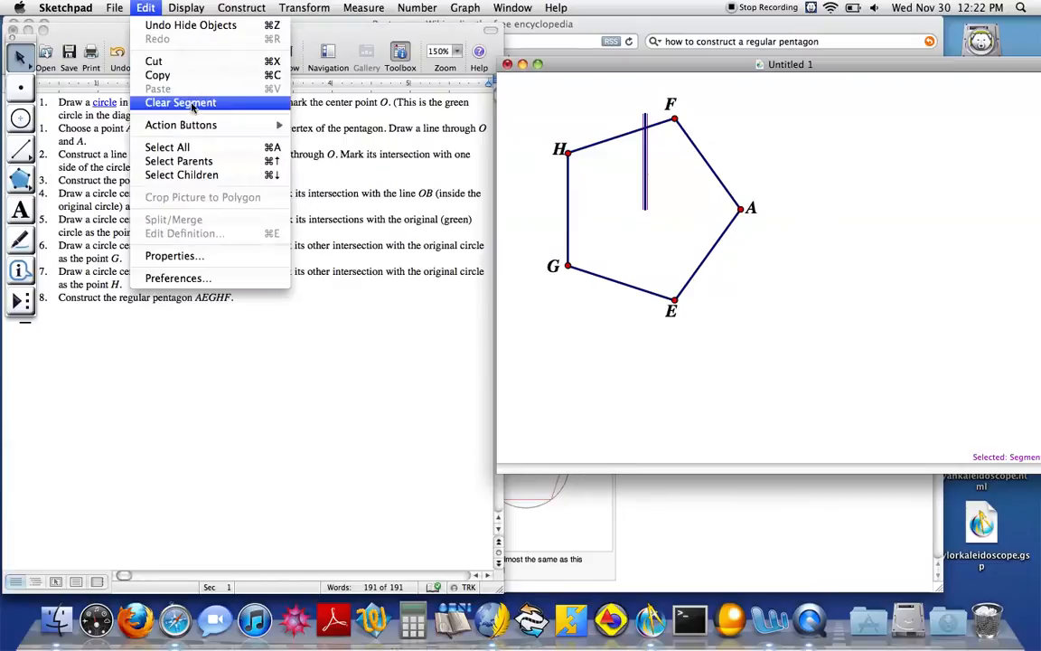
mouse_move(186, 7)
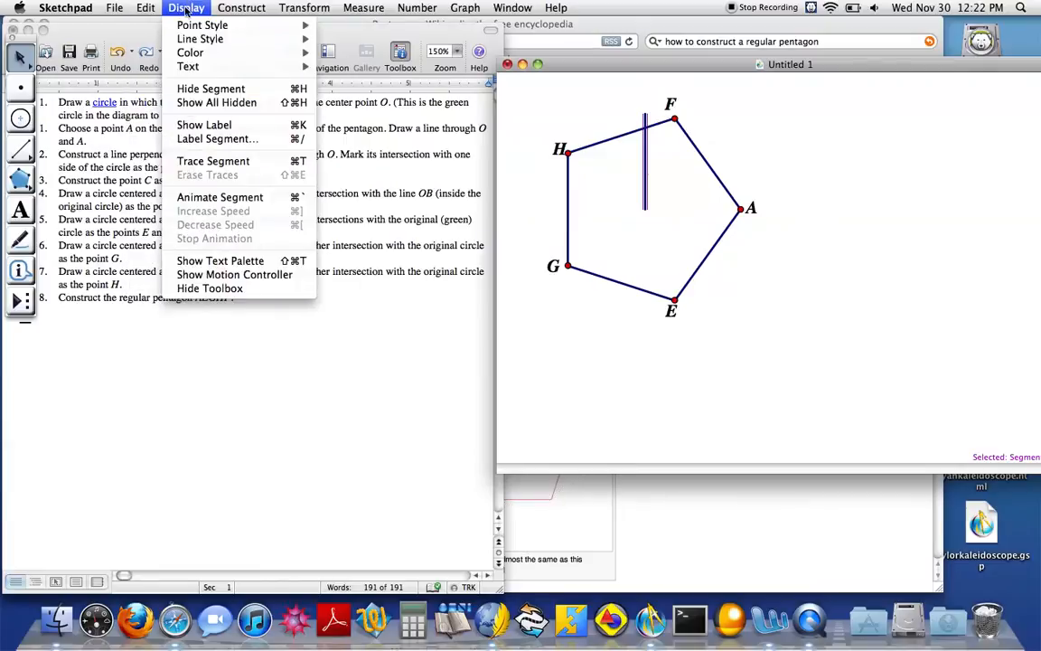
left_click(262, 89)
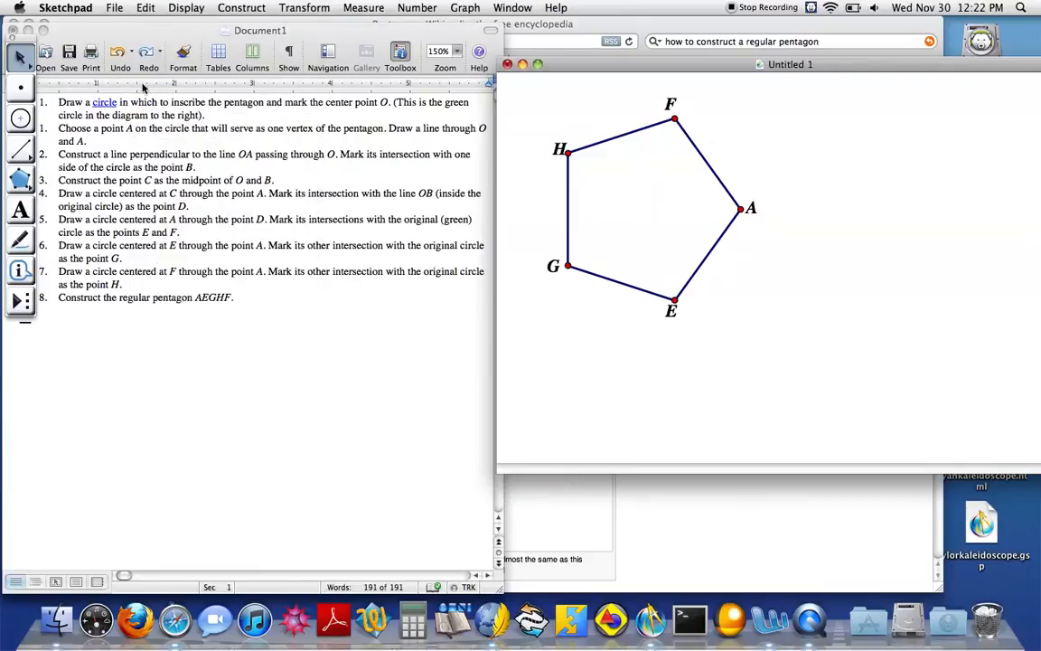
left_click_drag(612, 140, 726, 173)
left_click(604, 202)
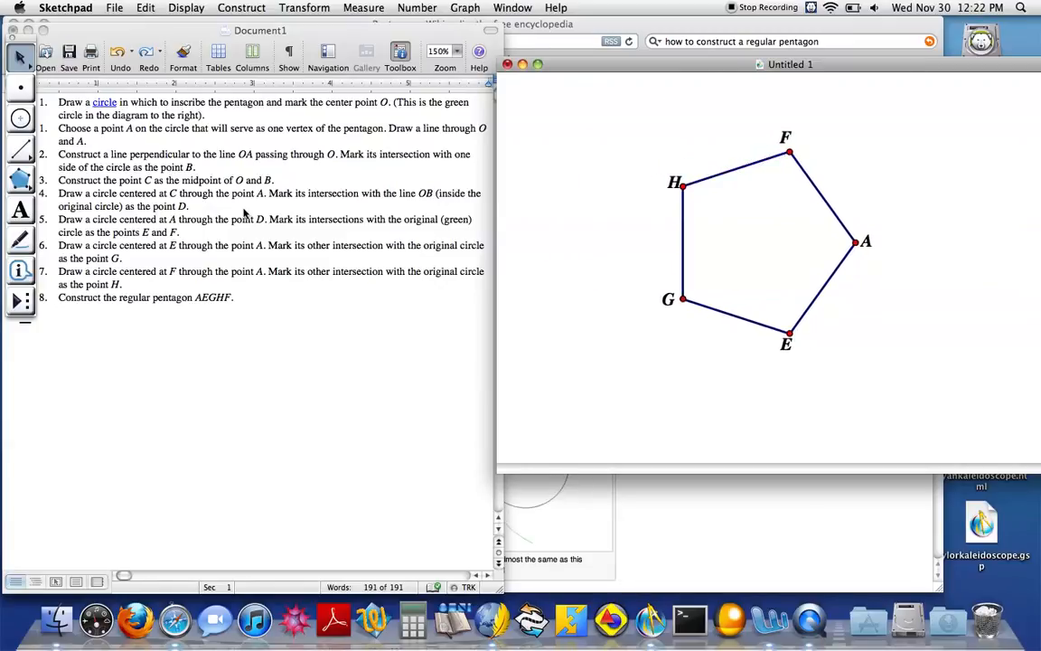
Mark each of the five pentagon sides with a single tick and each interior angle with an arc using the Marker tool
left_click(20, 240)
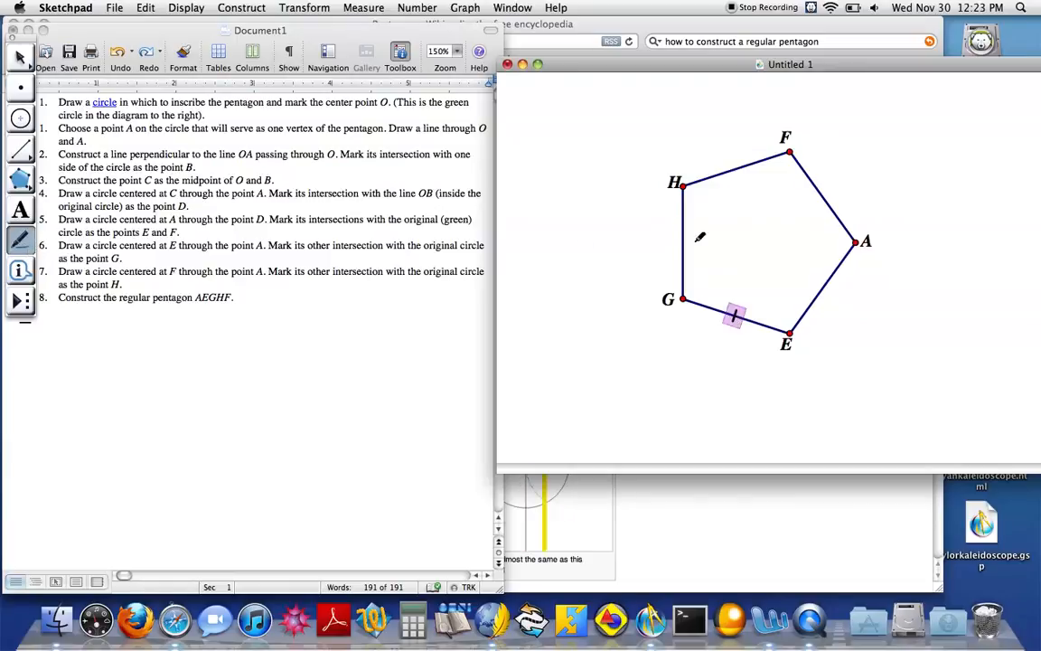
left_click_drag(679, 234, 682, 234)
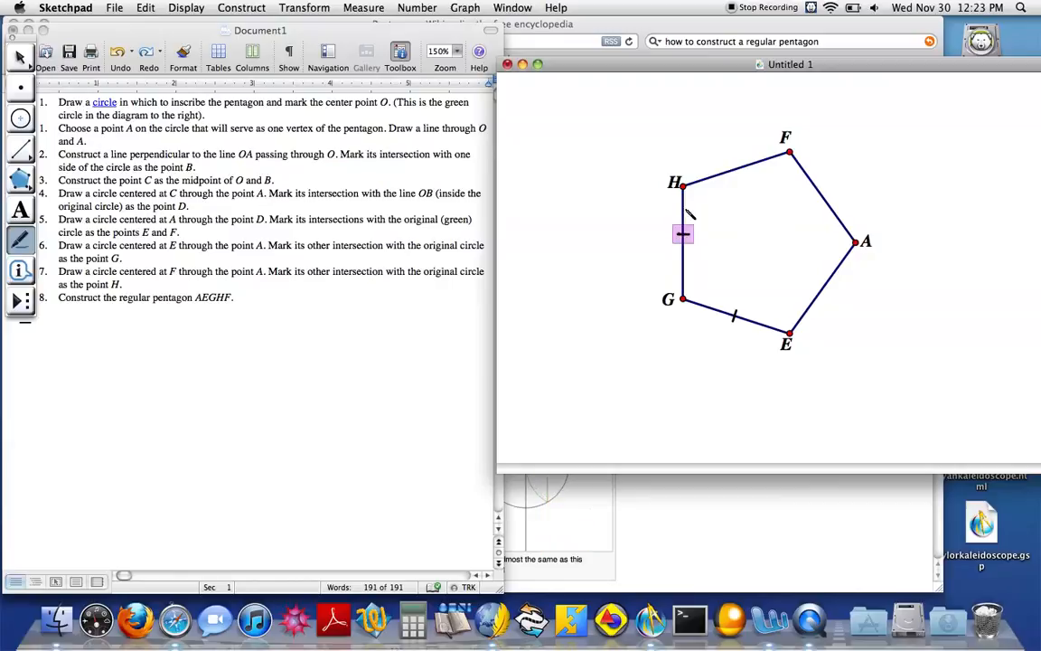
left_click_drag(741, 178, 734, 163)
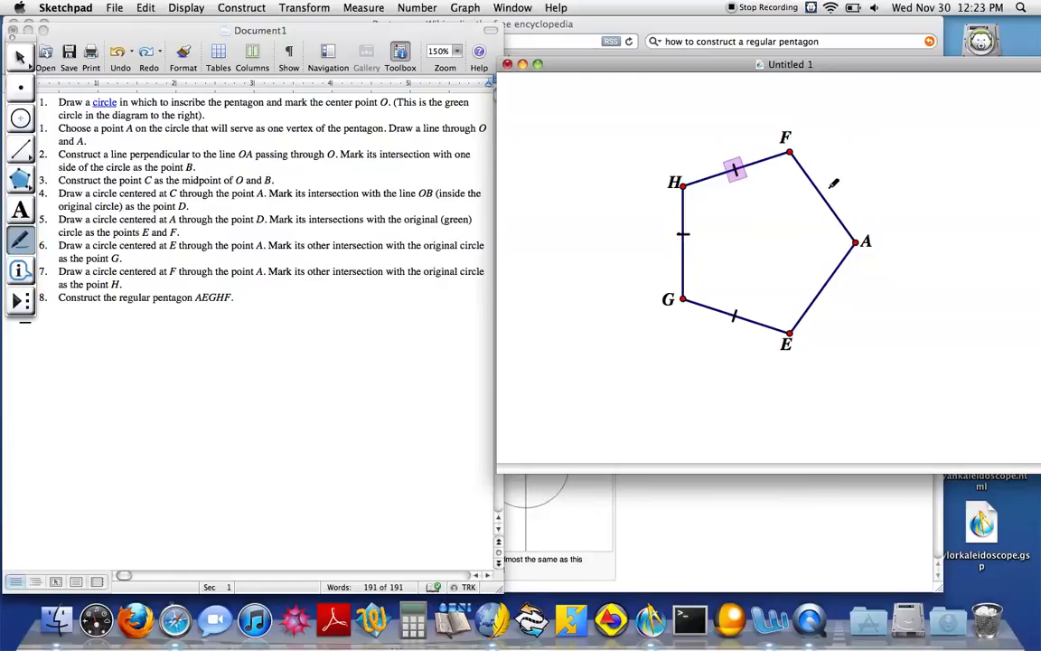
left_click_drag(820, 196, 819, 192)
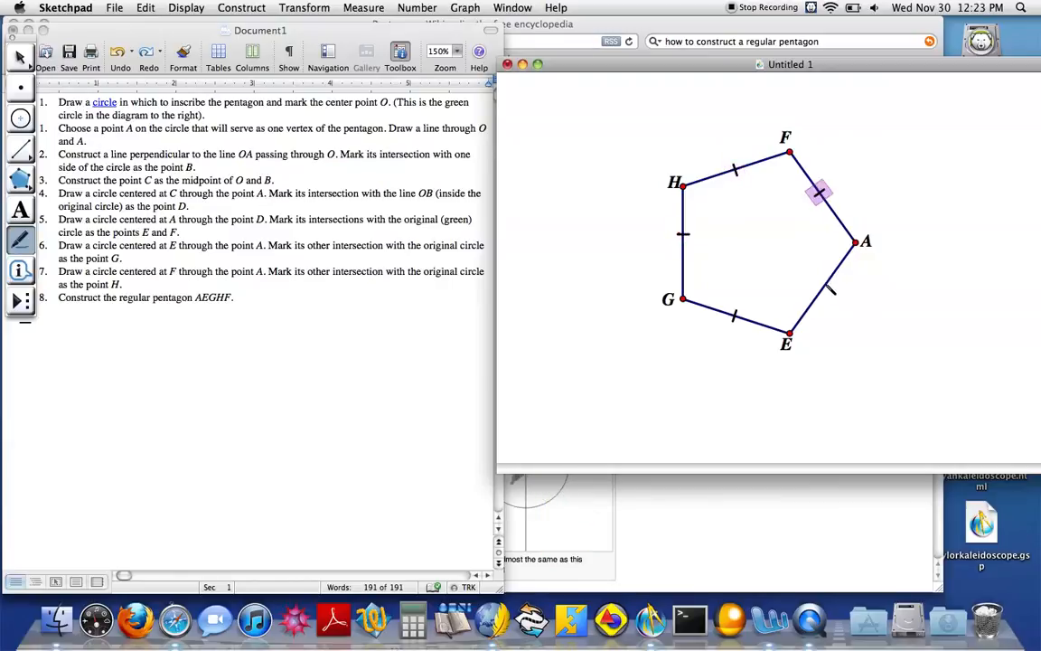
left_click_drag(834, 289, 824, 282)
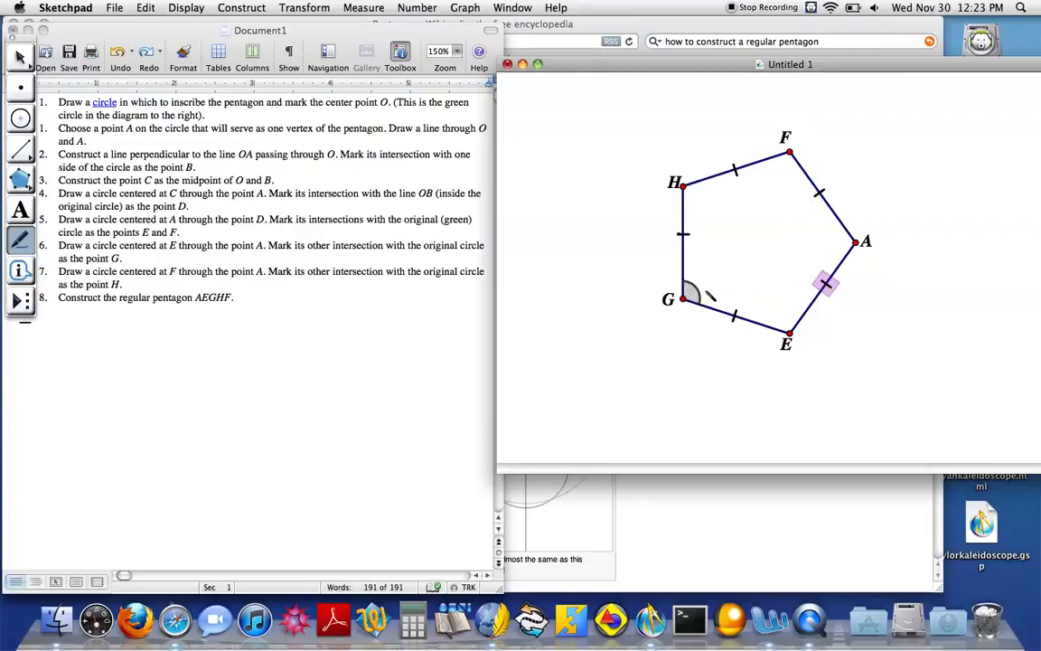
left_click(793, 155)
left_click(790, 336)
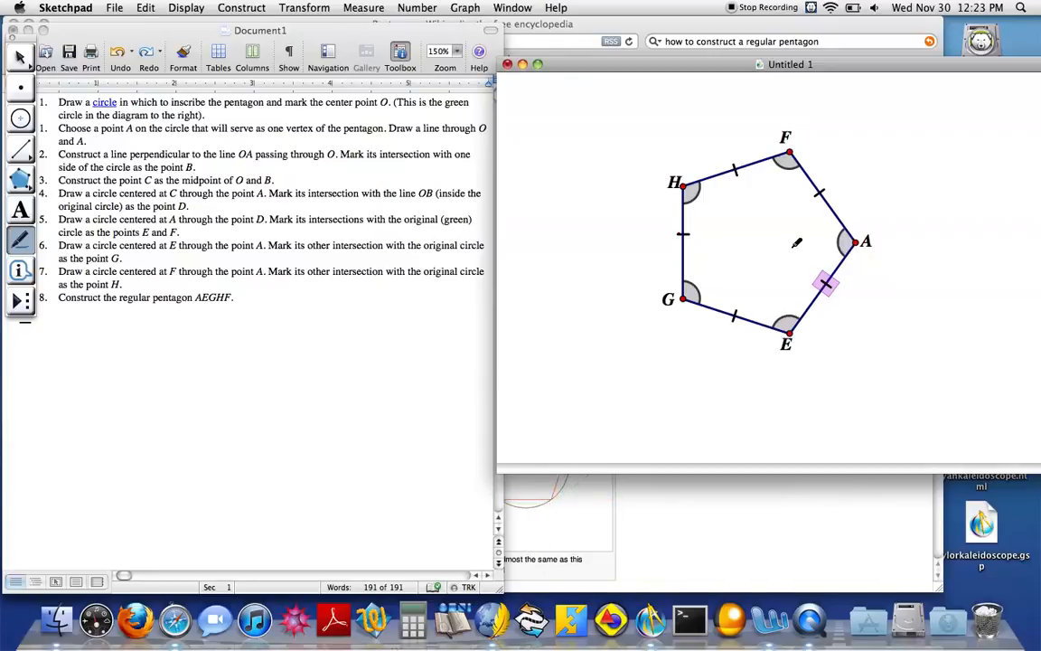
Measure the interior angle at vertex H between sides HG and FH, leaving nothing selected
left_click(363, 8)
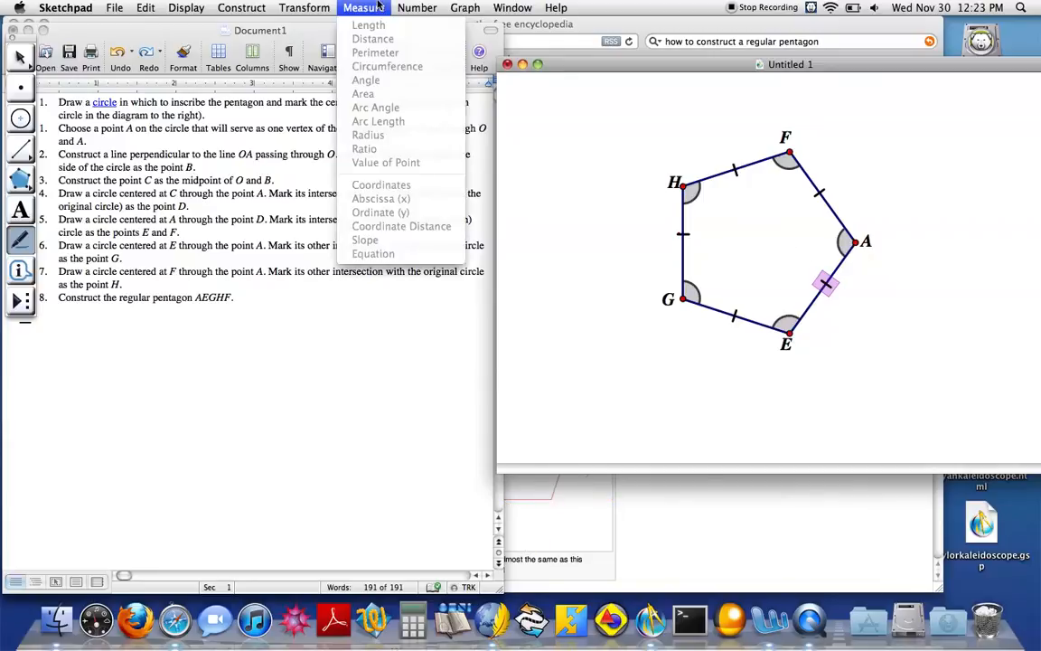
left_click(745, 209)
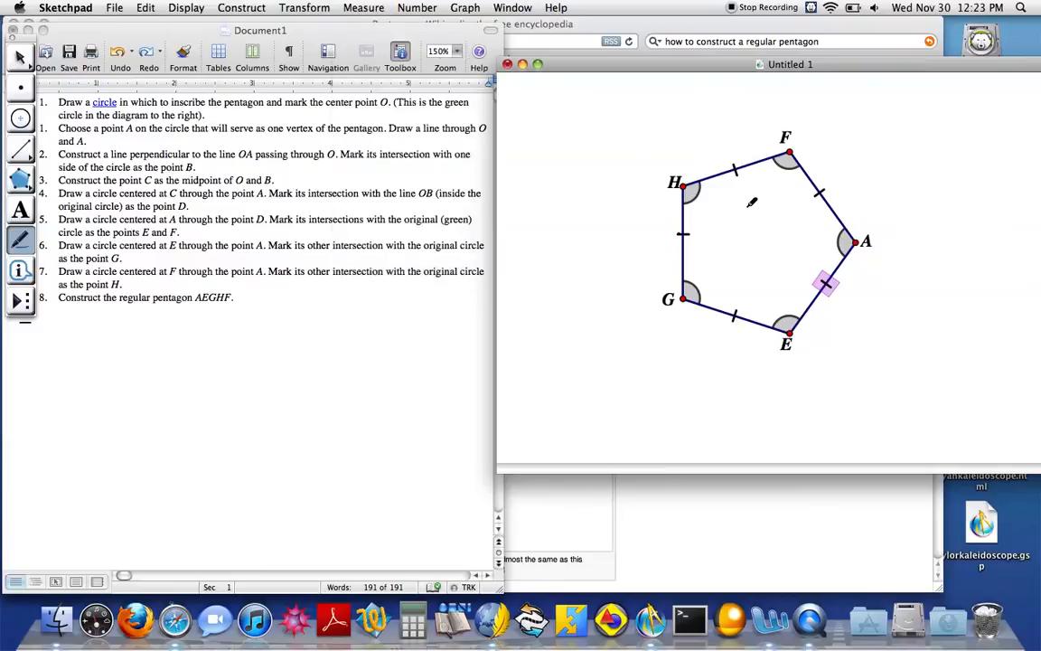
key("Escape")
key("Escape")
left_click(684, 217)
left_click(714, 178)
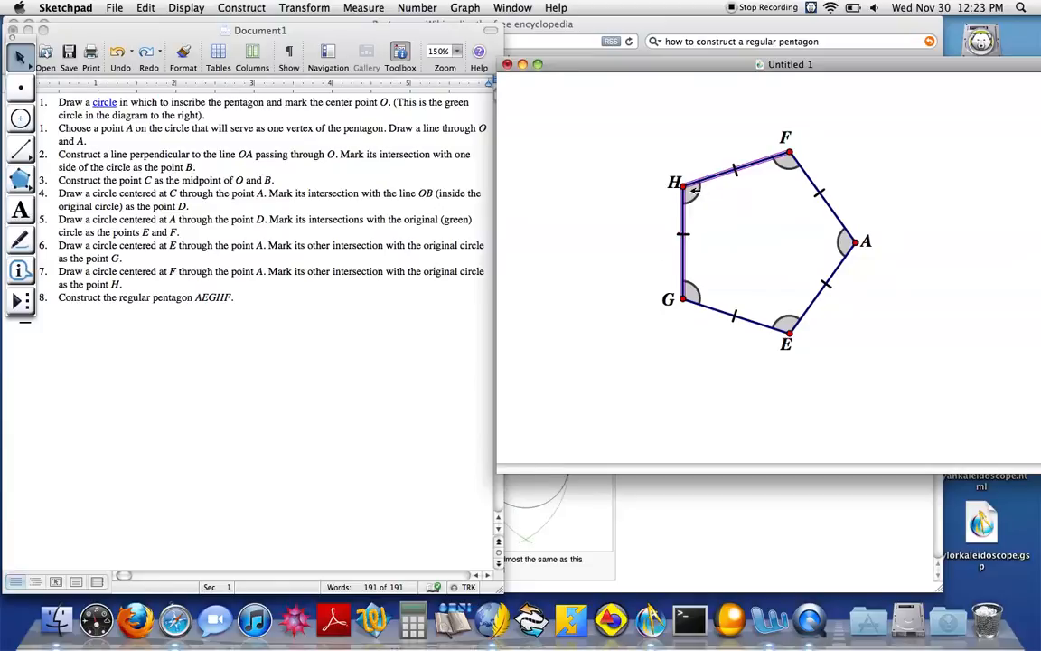
left_click(363, 7)
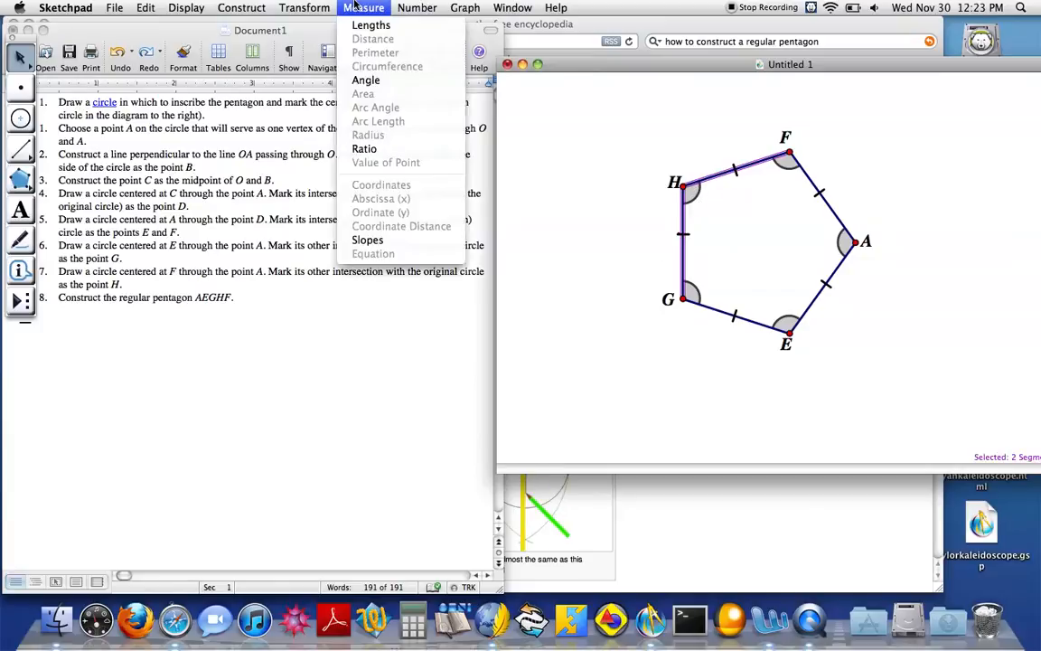
left_click(366, 80)
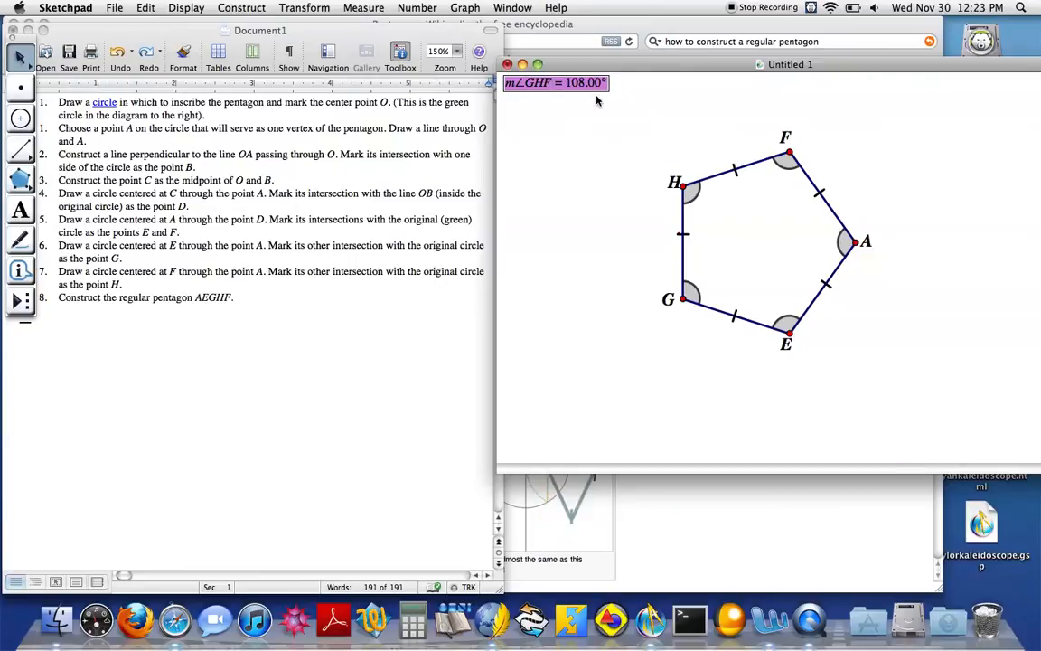
left_click(593, 148)
Measure the interior angles at vertices F and A, each from its two adjoining pentagon sides
left_click(782, 178)
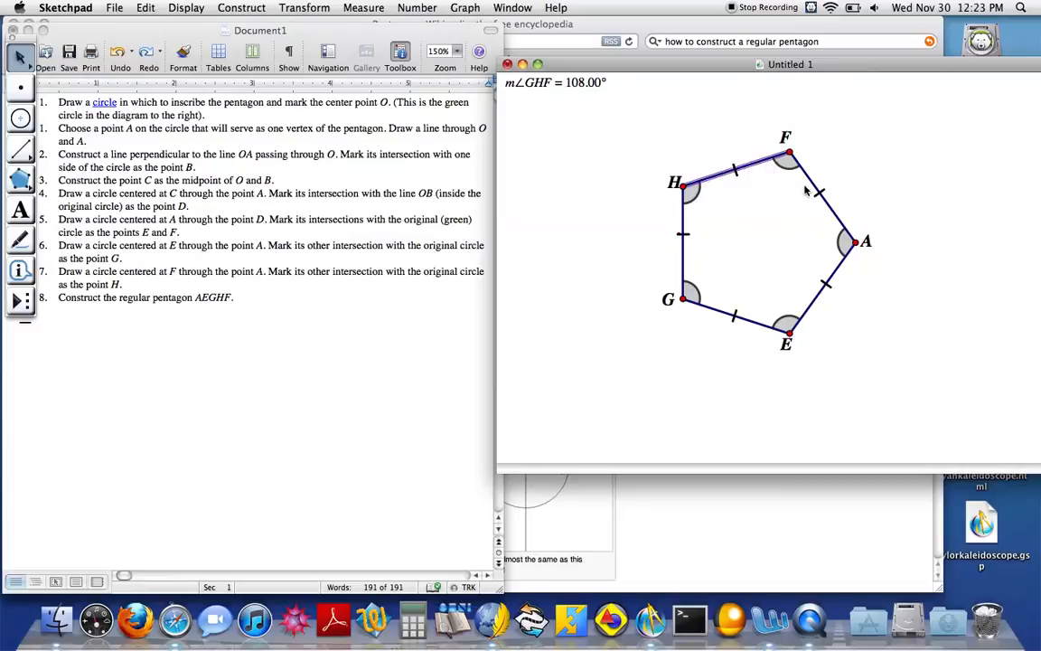
left_click(814, 184)
left_click(363, 7)
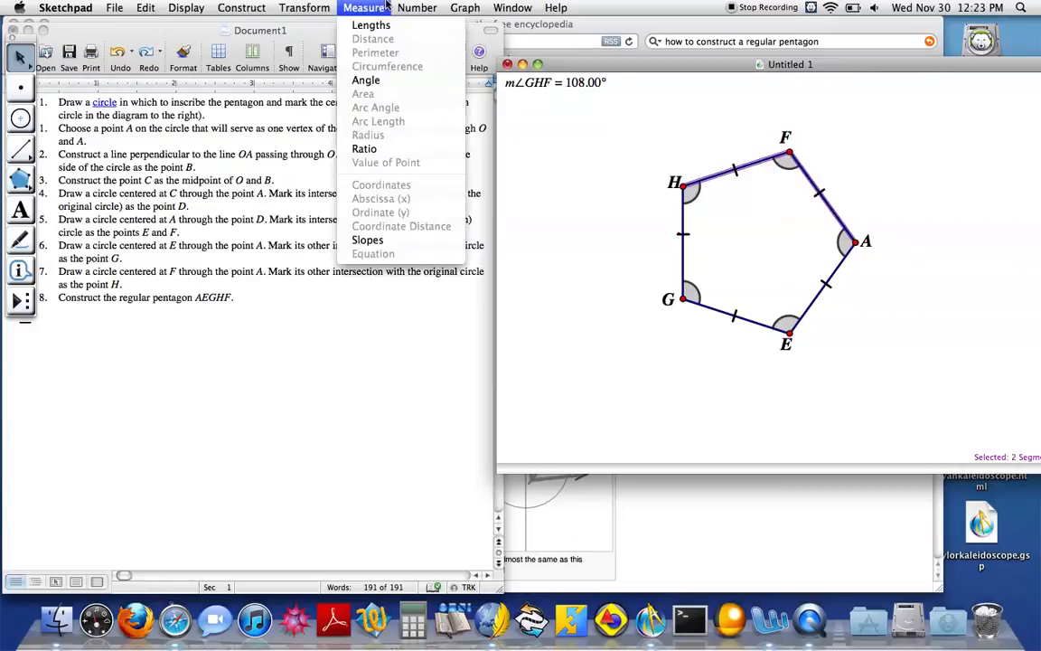
left_click(366, 80)
left_click(600, 229)
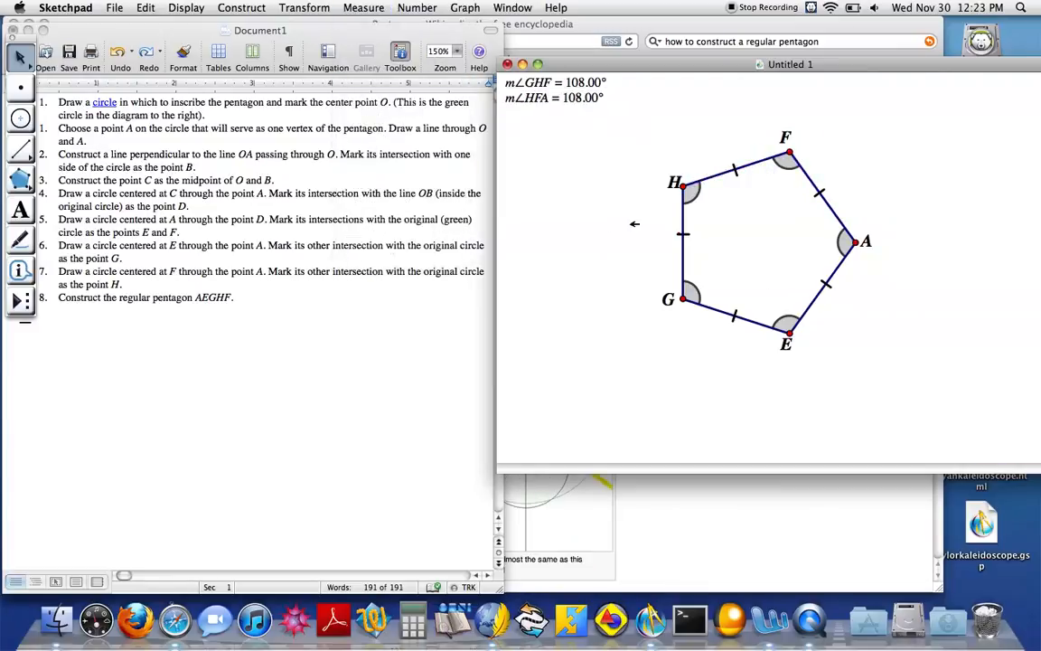
left_click(833, 213)
left_click(819, 289)
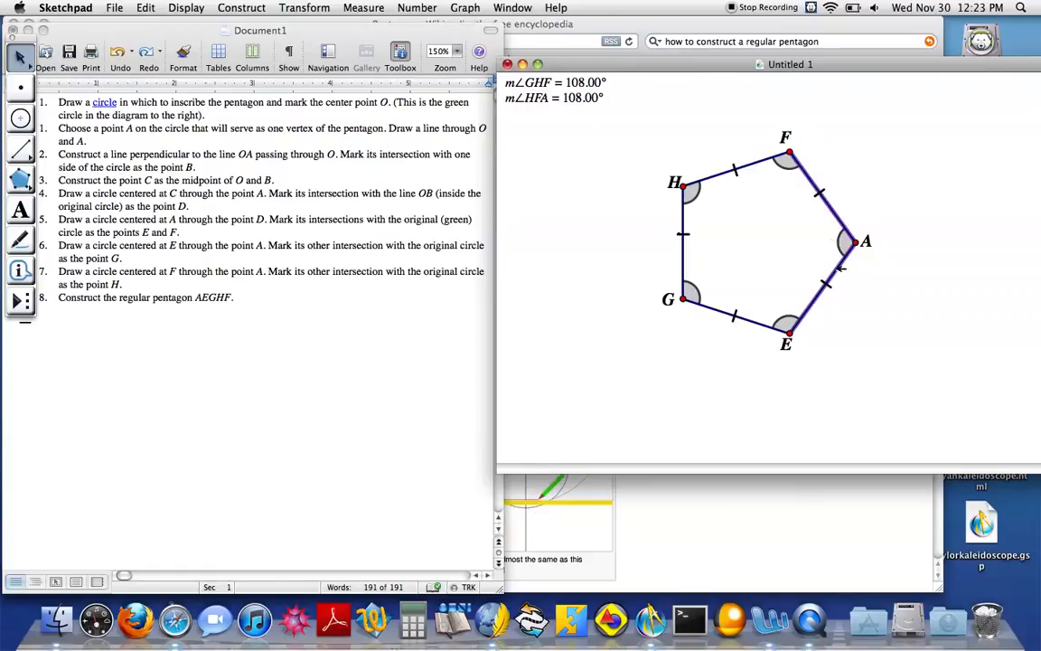
left_click(362, 7)
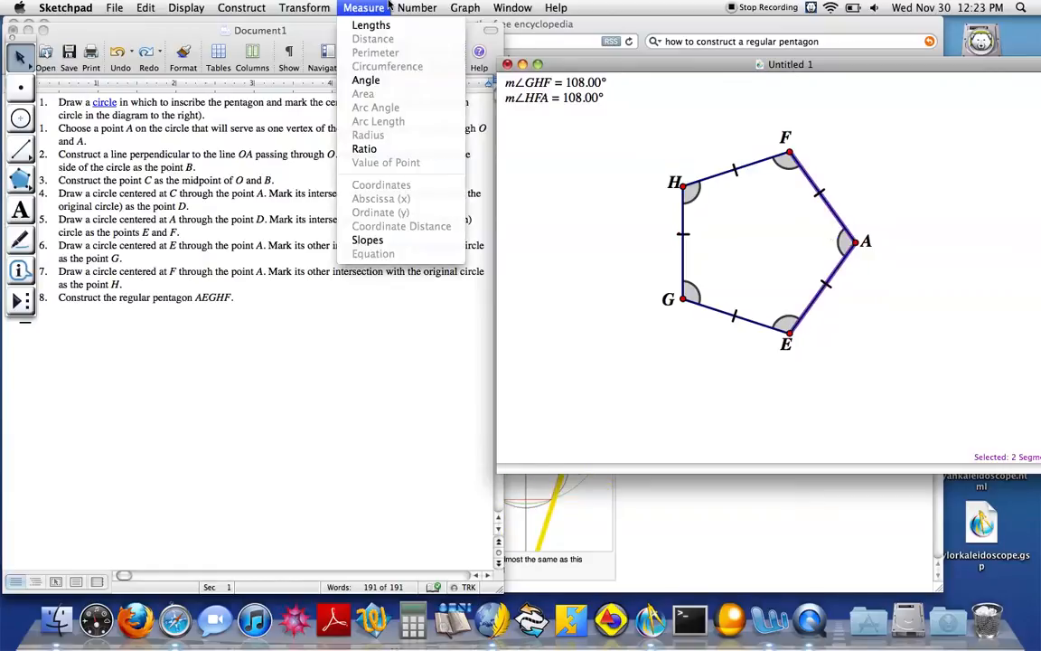
left_click(366, 79)
left_click(604, 223)
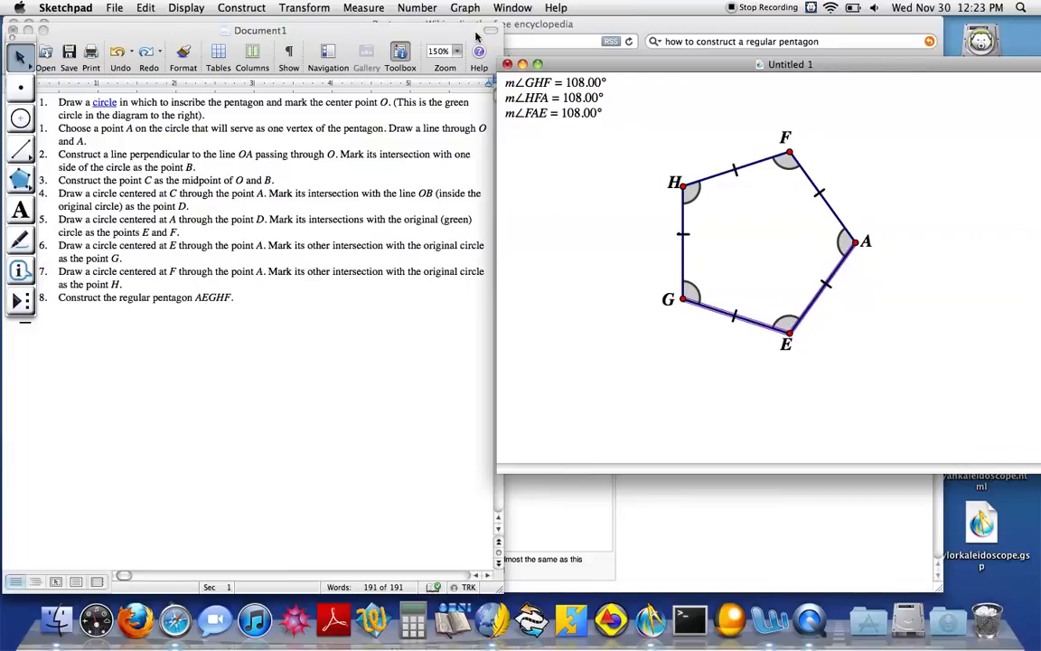
Measure the remaining interior angles at vertices E and G from their adjoining pentagon sides
left_click(362, 7)
left_click(385, 84)
left_click(669, 226)
left_click(685, 251)
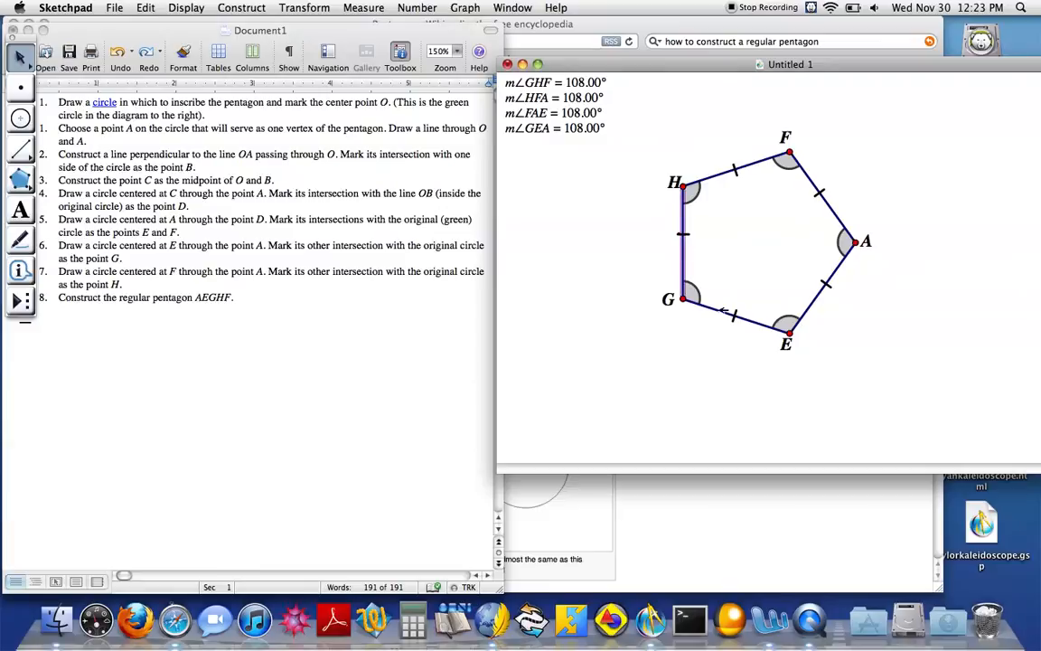
left_click(365, 7)
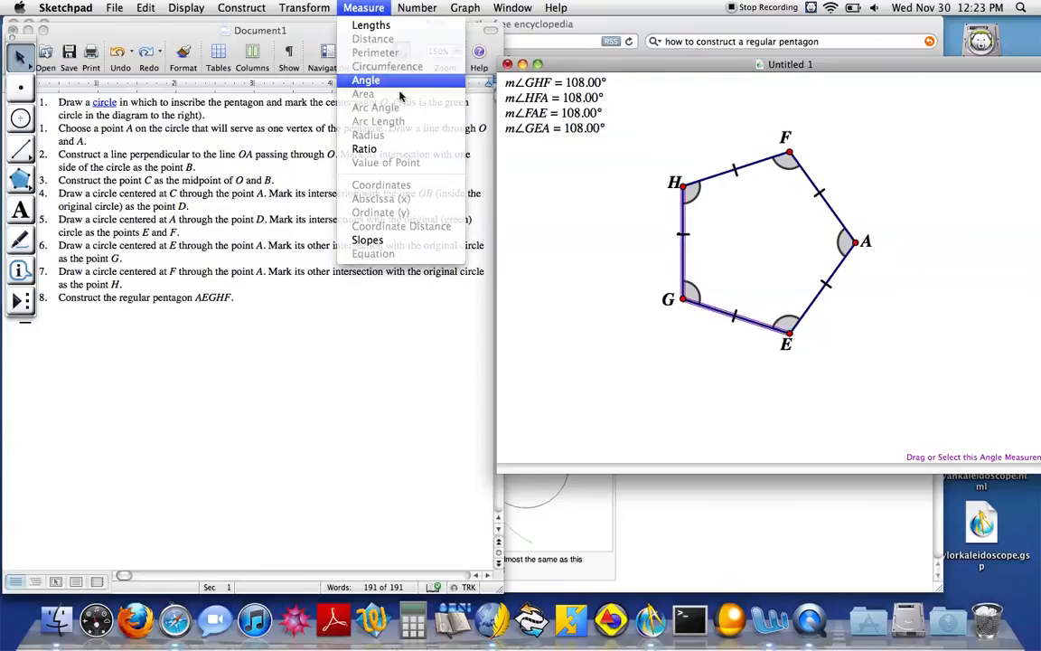
left_click(379, 79)
left_click(558, 235)
Measure the lengths of pentagon sides HG and FH
left_click(684, 256)
left_click(364, 7)
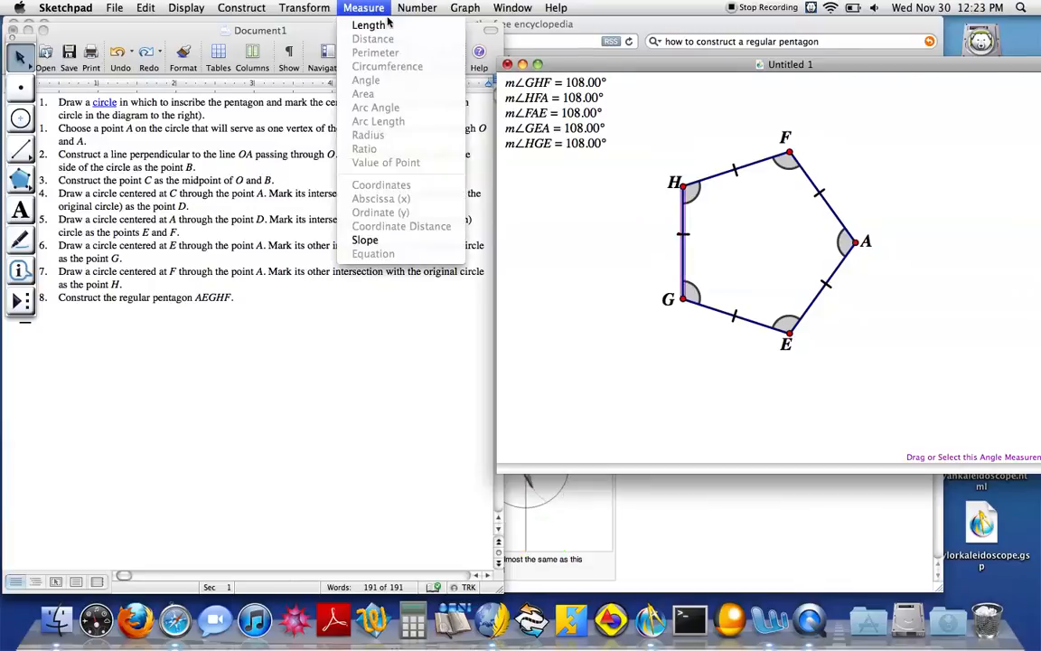
left_click(366, 25)
left_click(734, 166)
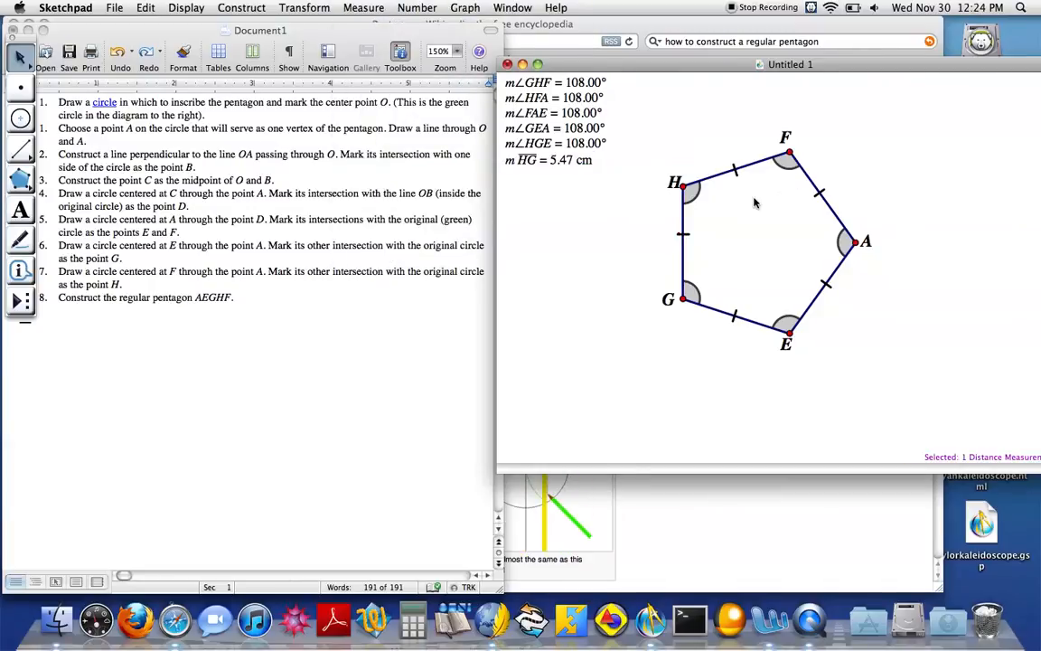
left_click(363, 8)
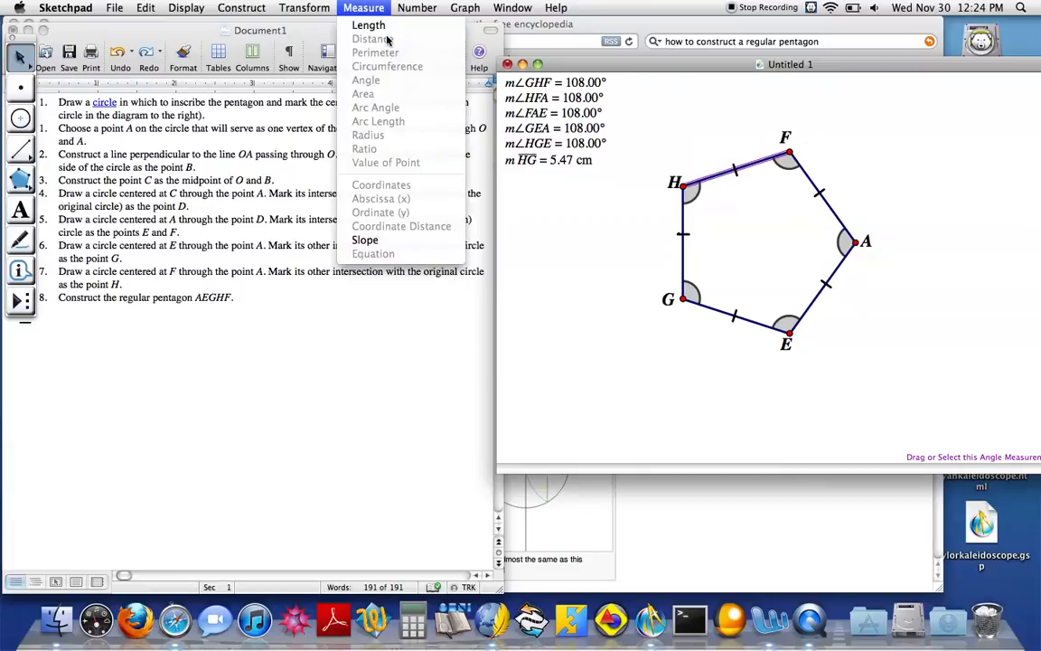
left_click(368, 24)
left_click(603, 260)
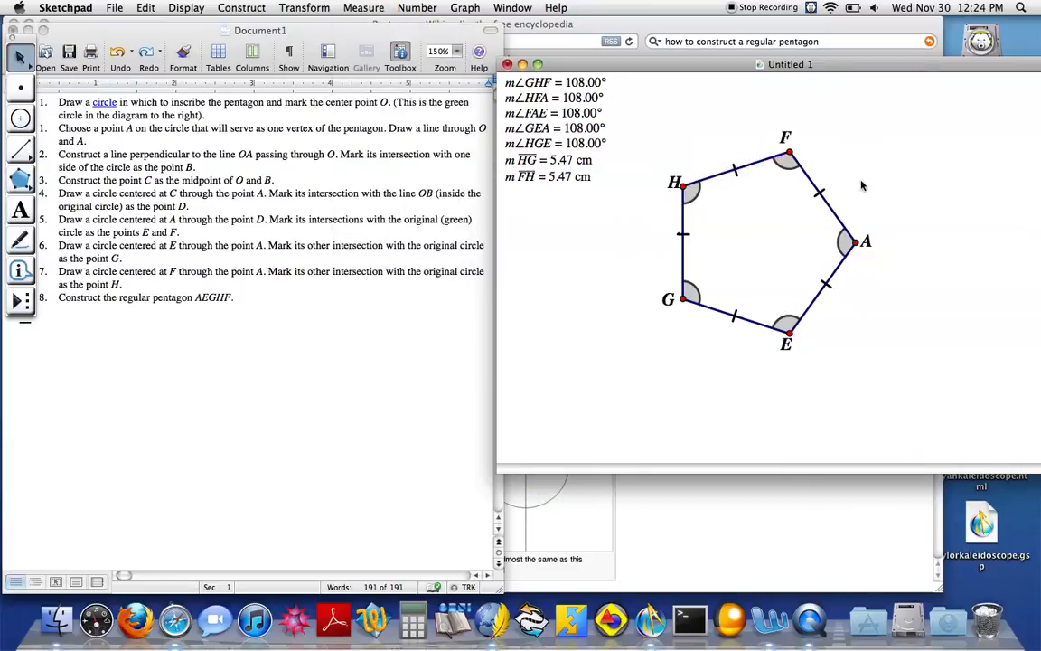
Measure the length of pentagon side AF and clear the selection
left_click(831, 201)
left_click(402, 7)
left_click(401, 8)
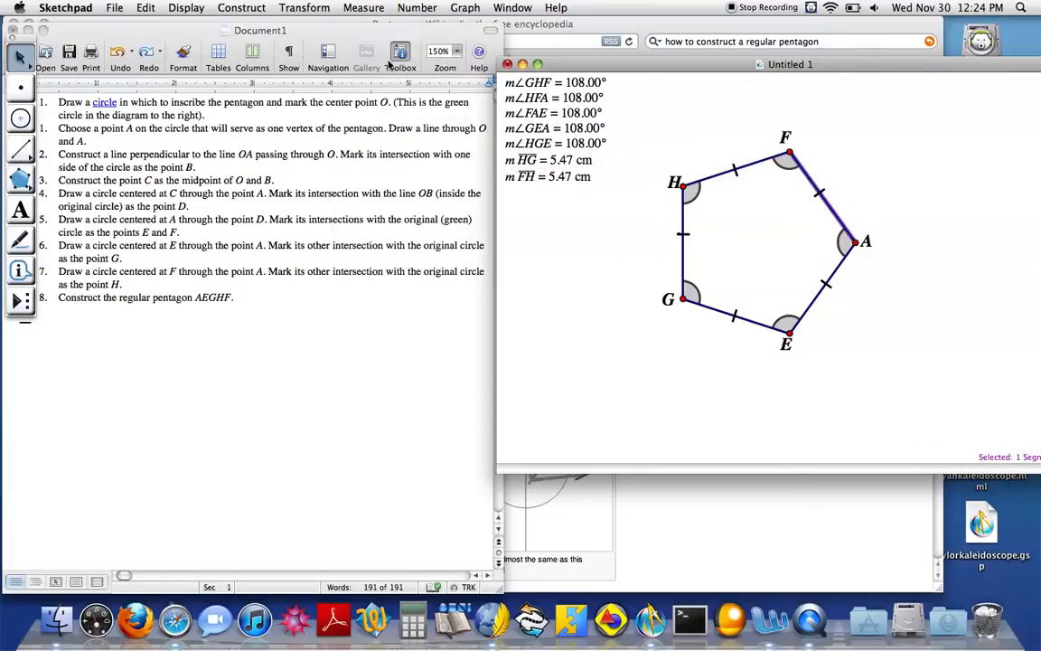
left_click(366, 7)
left_click(368, 25)
left_click(779, 260)
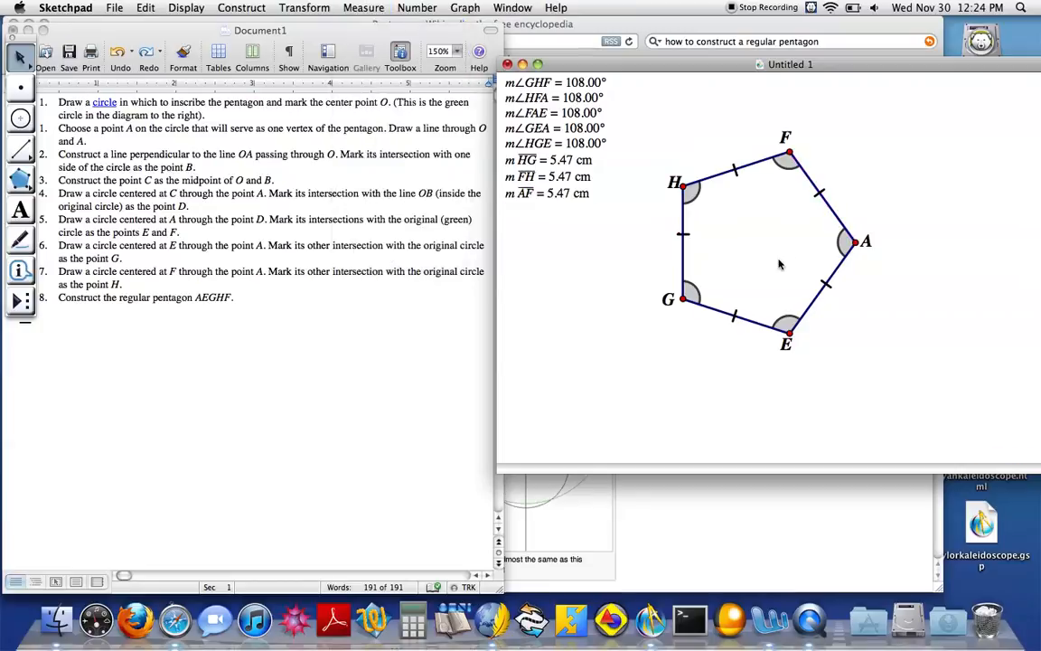
Measure the lengths of the last two pentagon sides, EA and EG, and clear the selection
left_click(366, 8)
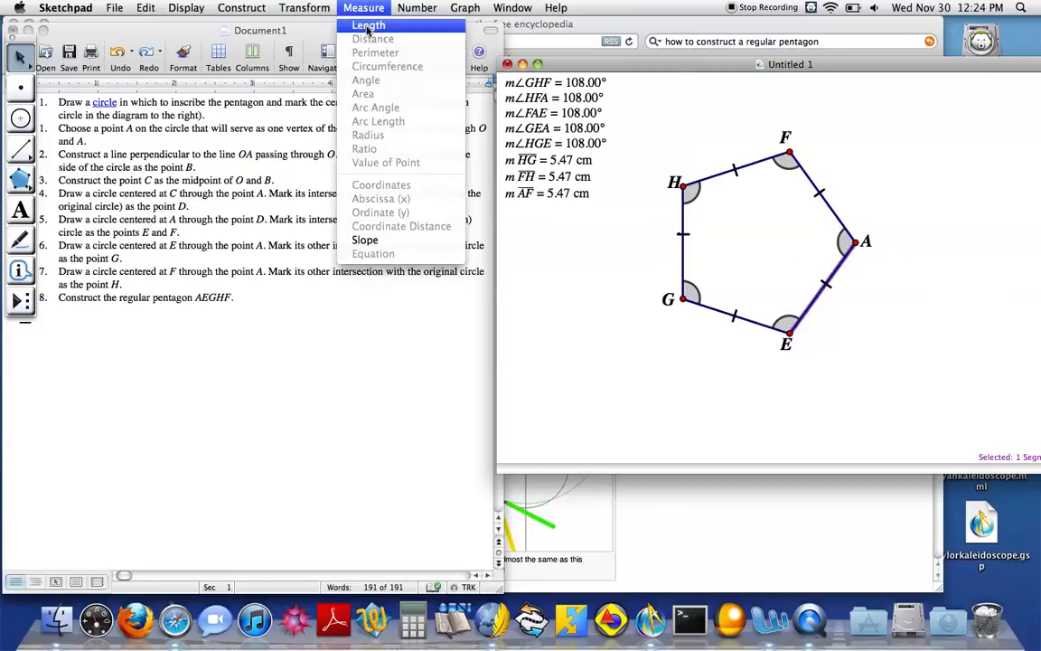
left_click(368, 24)
left_click(554, 296)
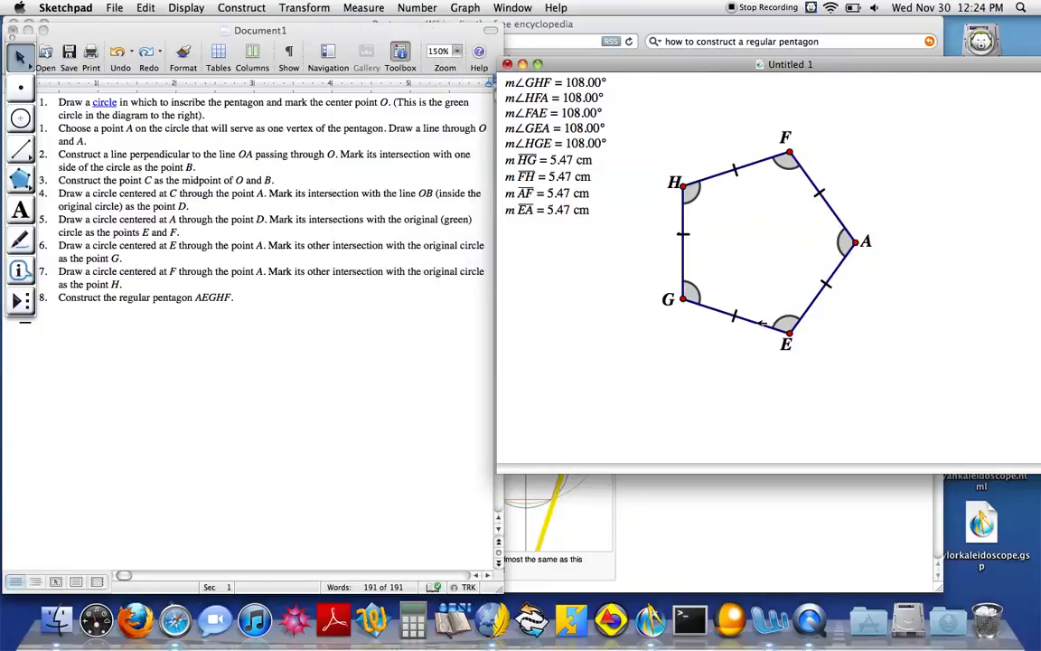
left_click(705, 304)
left_click(363, 7)
left_click(367, 24)
left_click(606, 327)
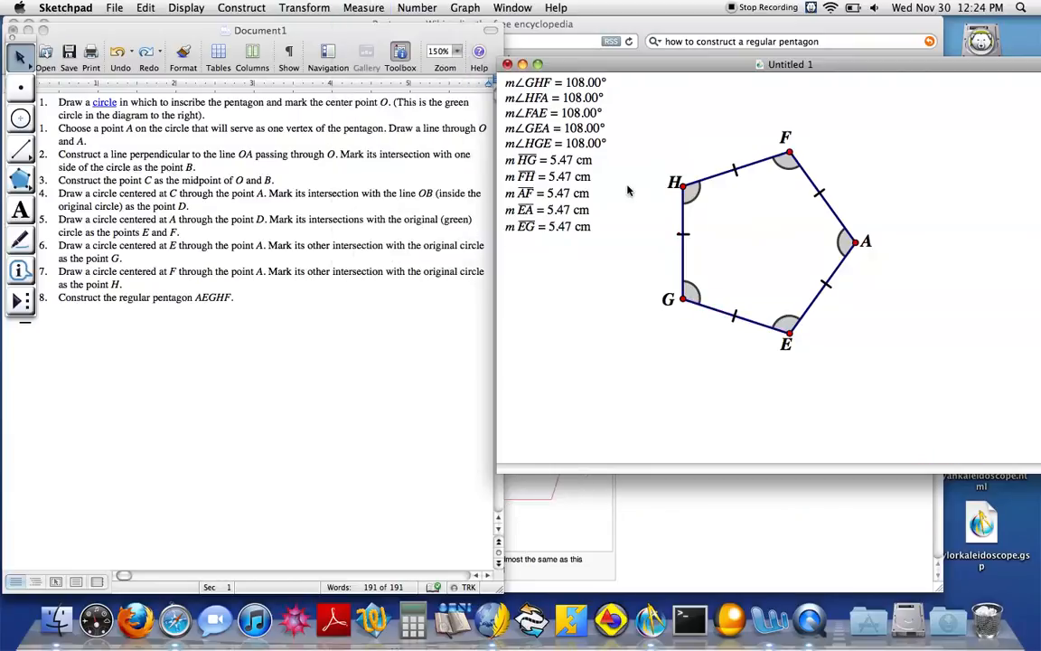